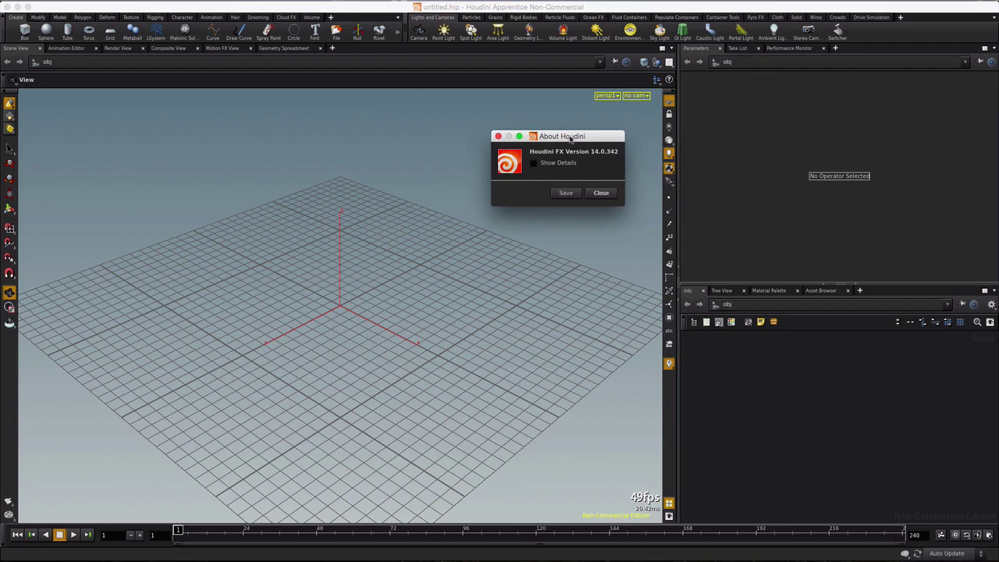
# Step: Close the About Houdini window and show the Character shelf tools
pyautogui.moveTo(600, 139); pyautogui.dragTo(598, 141)
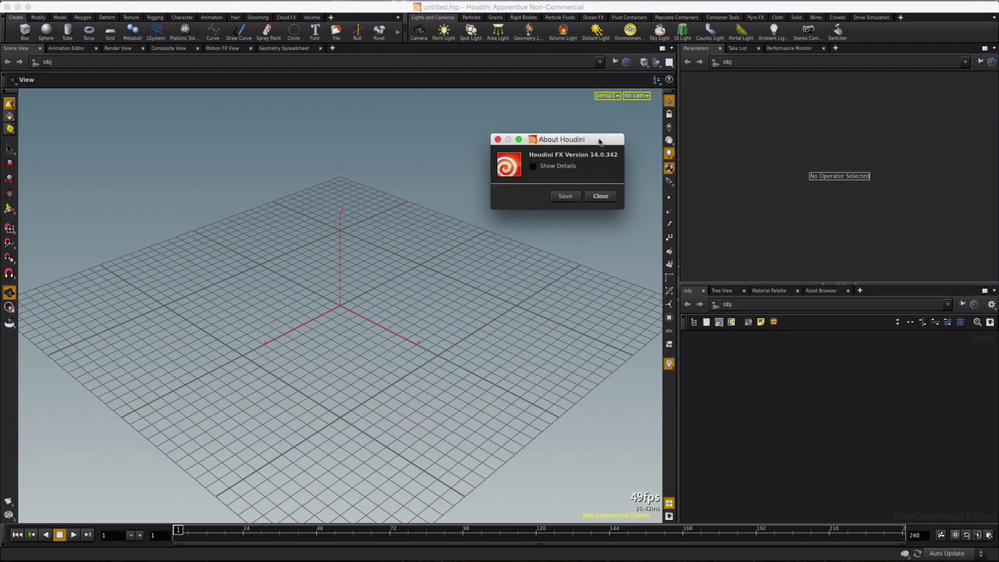
pyautogui.click(601, 196)
pyautogui.click(182, 18)
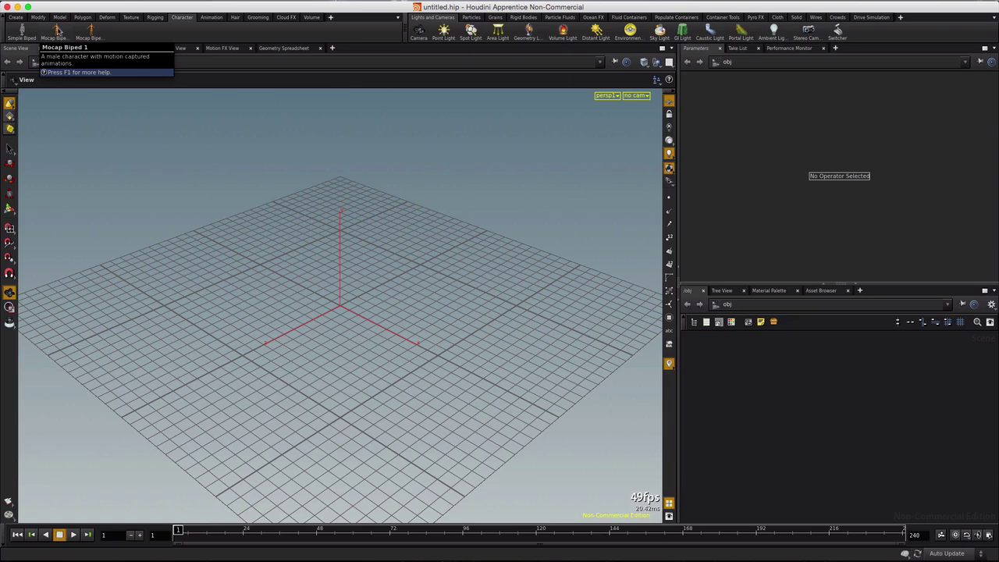
# Step: Add a Mocap Biped character, orbit the view to look down at it, and play the animation
pyautogui.click(57, 30)
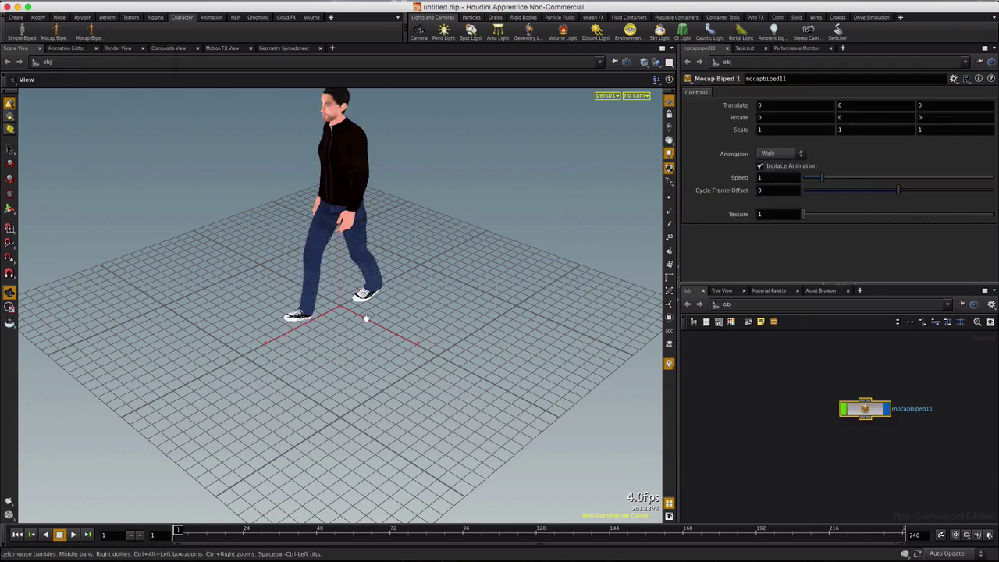
pyautogui.moveTo(261, 366); pyautogui.dragTo(392, 271)
pyautogui.moveTo(392, 272); pyautogui.dragTo(385, 346, button='middle')
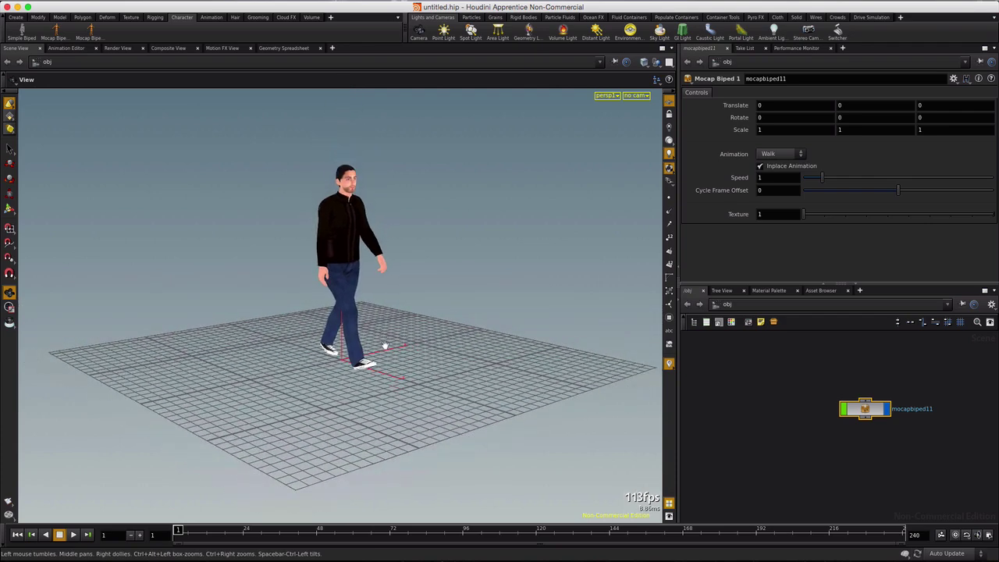
pyautogui.click(72, 535)
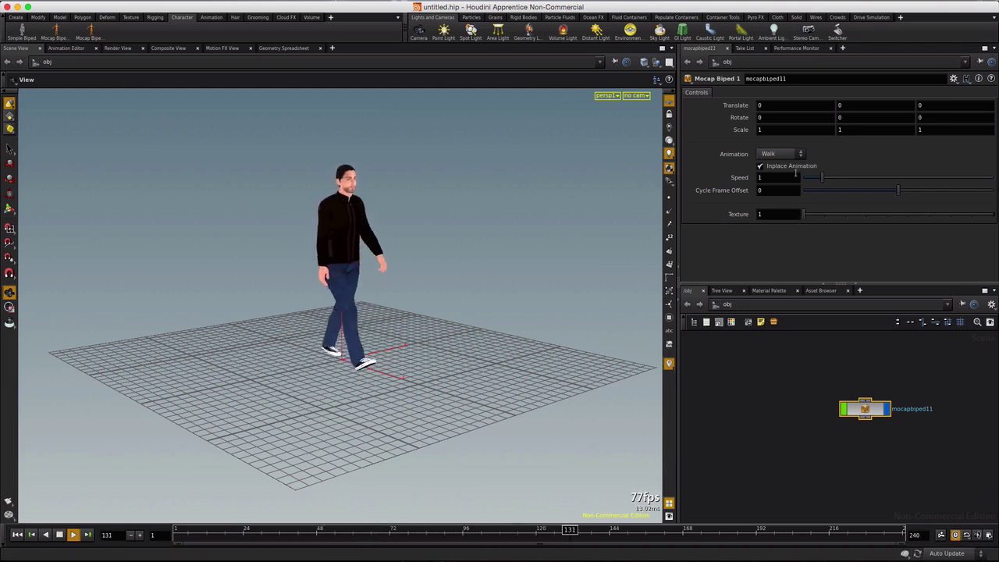
# Step: Try the Run, Standing, Zombie and Run animations, ending on Walk
pyautogui.click(781, 154)
pyautogui.click(790, 163)
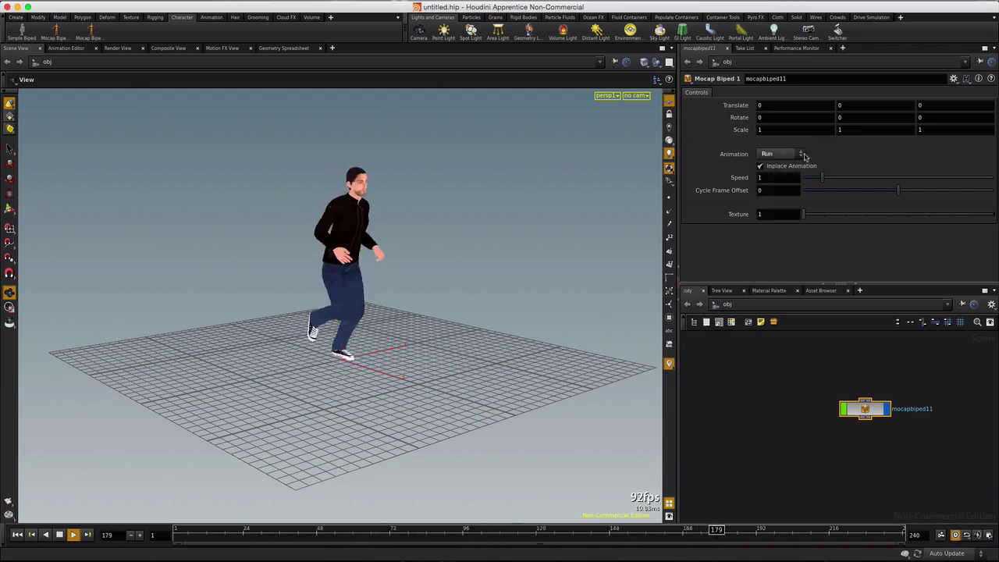
pyautogui.click(779, 154)
pyautogui.click(798, 154)
pyautogui.click(800, 154)
pyautogui.click(777, 201)
pyautogui.click(803, 154)
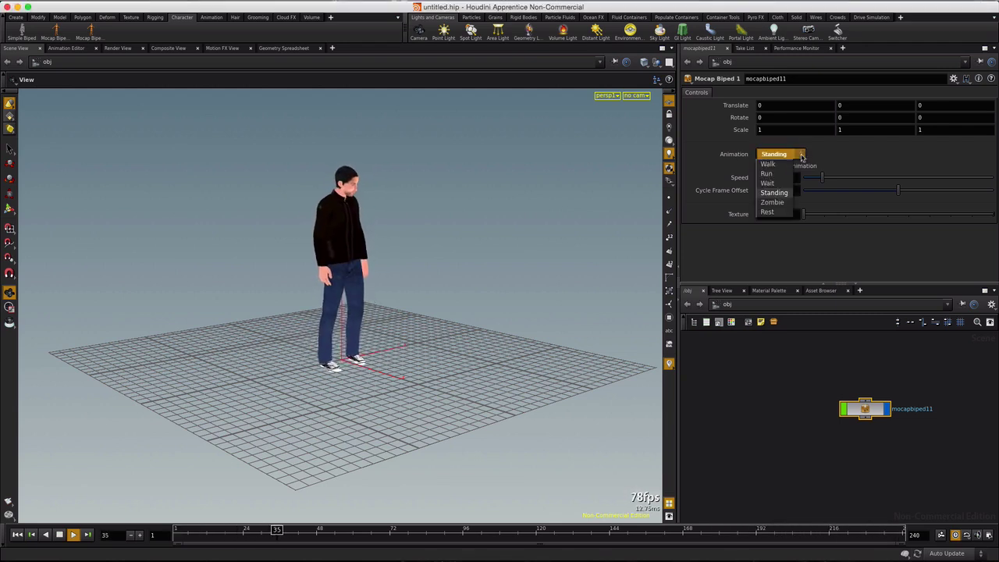
pyautogui.click(776, 212)
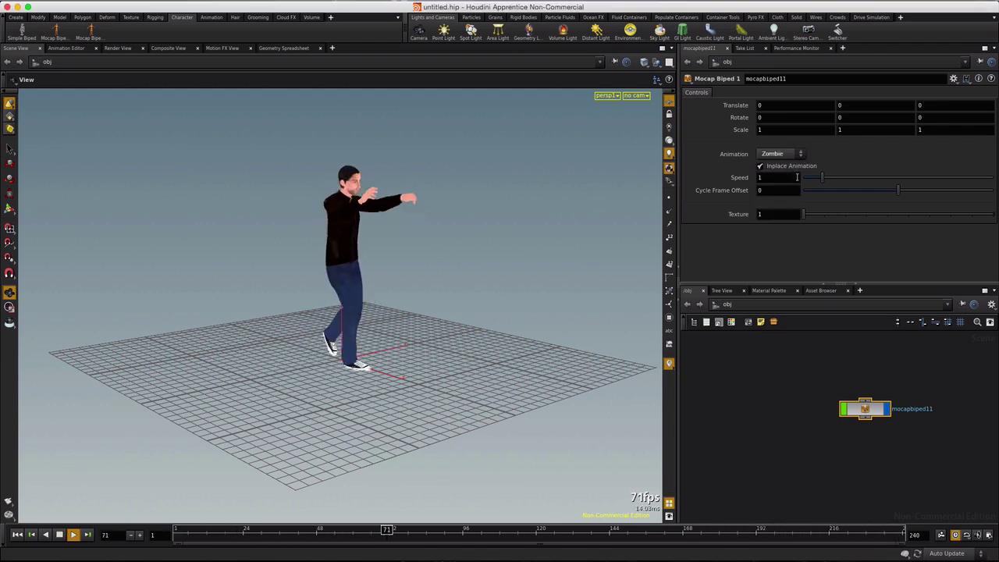
pyautogui.click(781, 154)
pyautogui.click(769, 176)
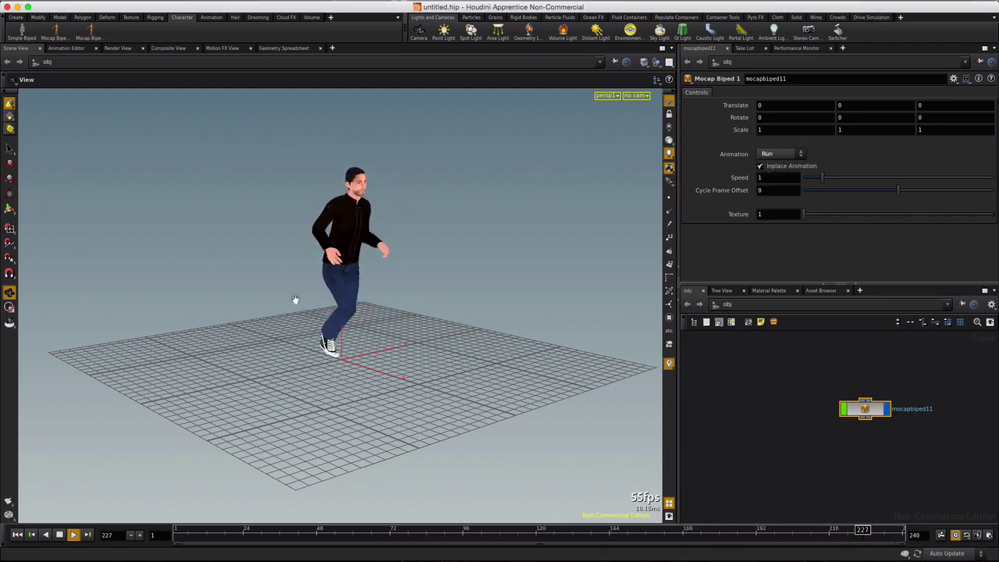
pyautogui.click(800, 155)
pyautogui.click(773, 165)
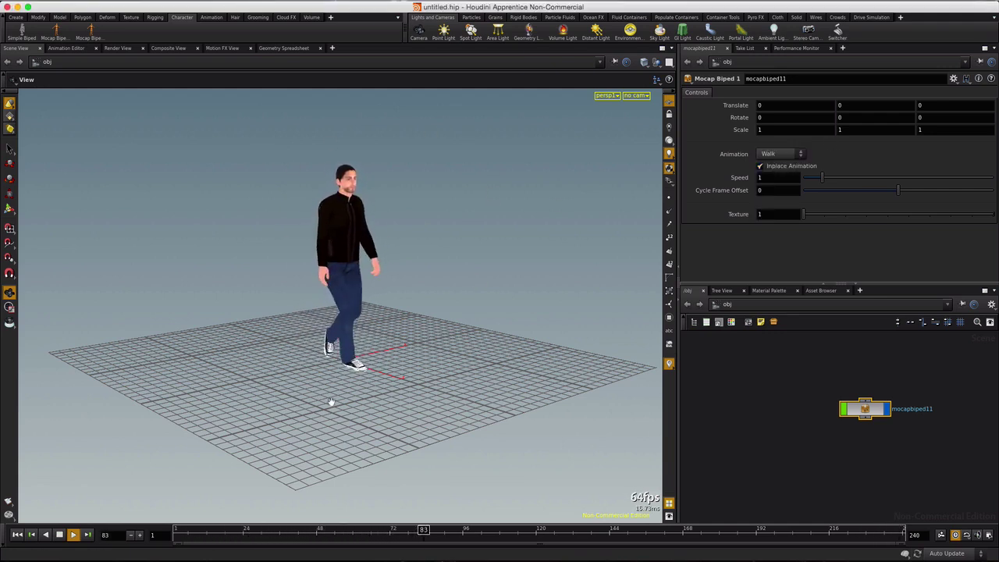
# Step: Stop playback at frame 136 and turn on Allow Editing of Contents for mocapbiped11
pyautogui.click(60, 535)
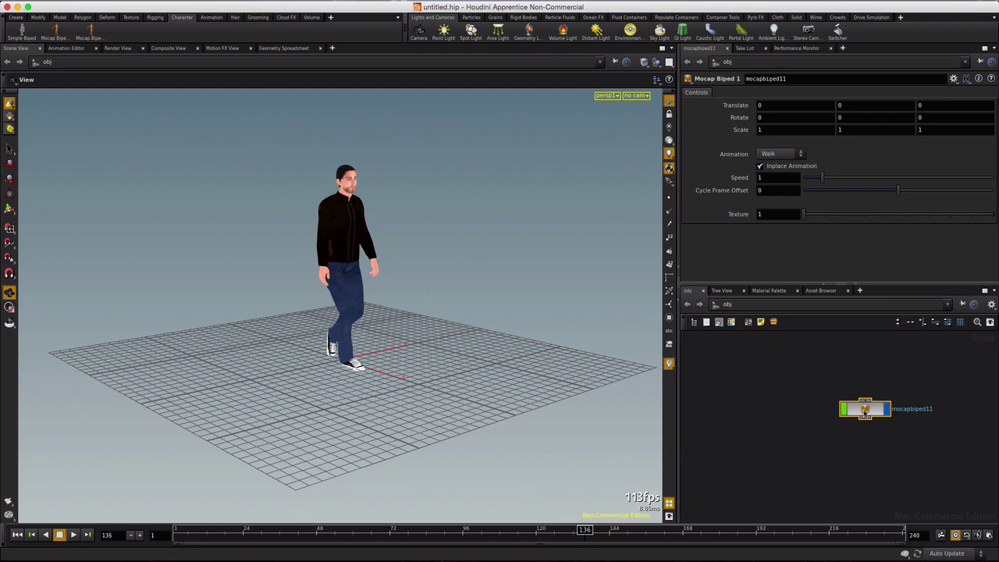
pyautogui.moveTo(868, 412); pyautogui.dragTo(823, 395)
pyautogui.rightClick(823, 395)
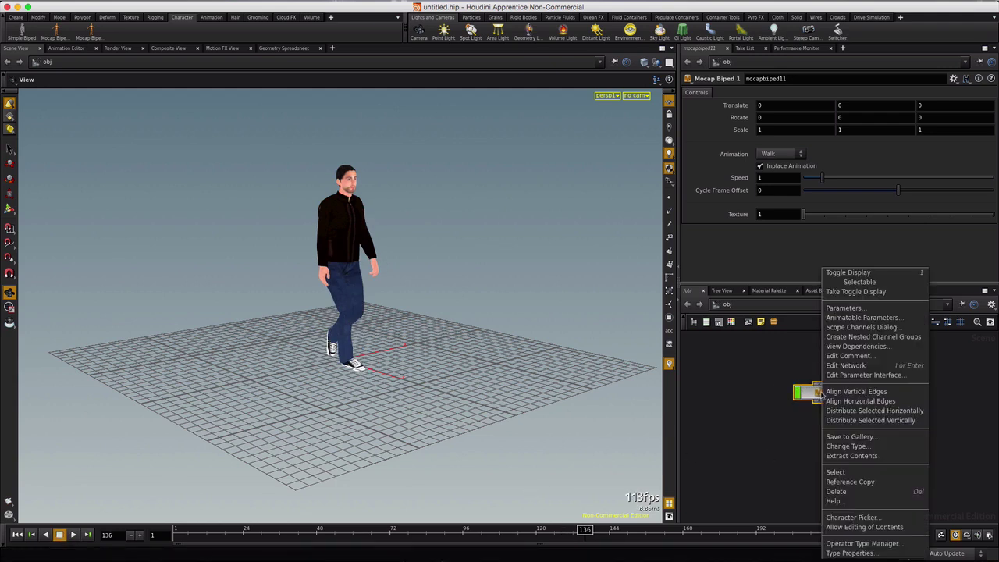
pyautogui.click(840, 528)
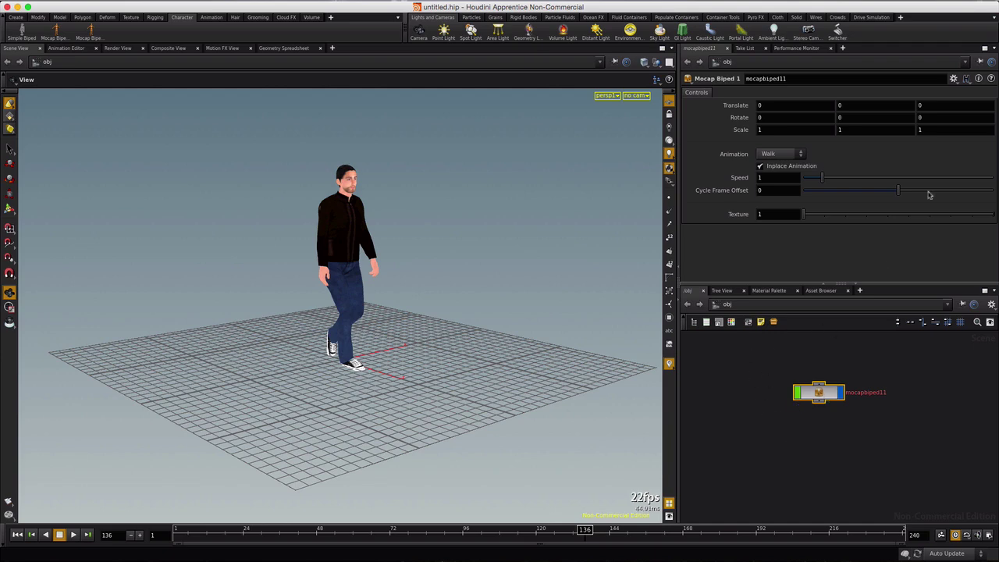
# Step: Open mocapbiped11's Edit Parameter Interface and find the Operator Path type and the Controls folder
pyautogui.click(954, 79)
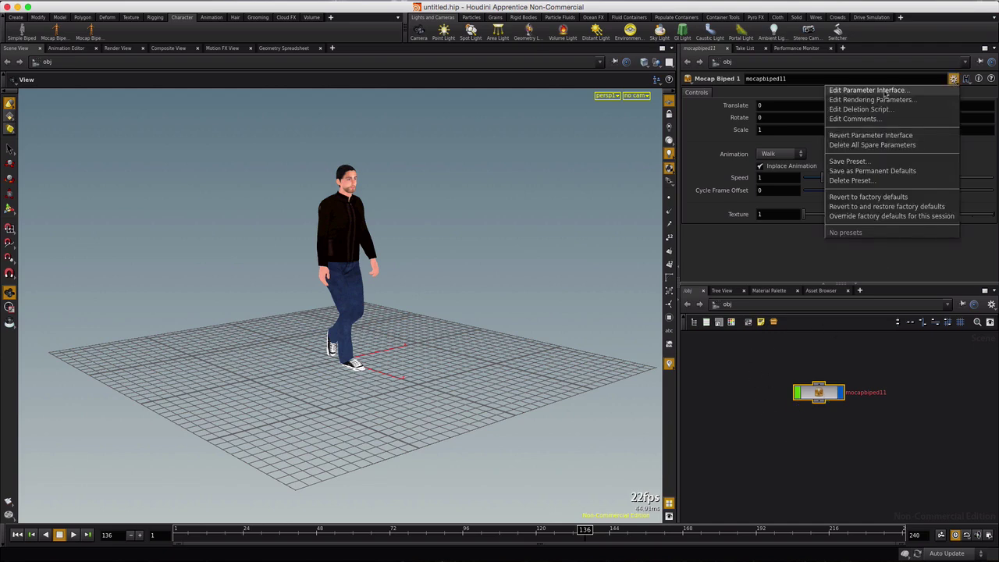
pyautogui.click(858, 90)
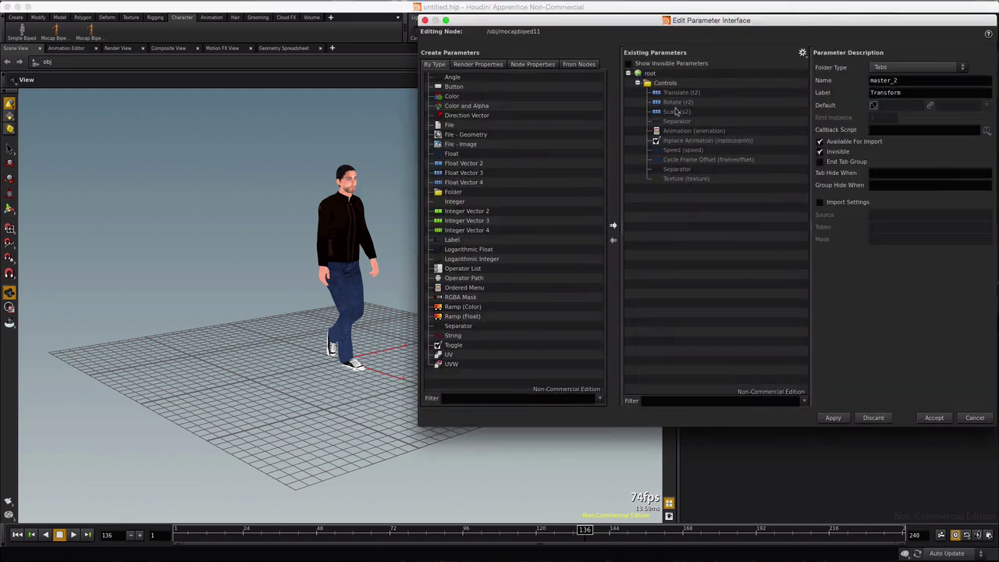
pyautogui.click(450, 281)
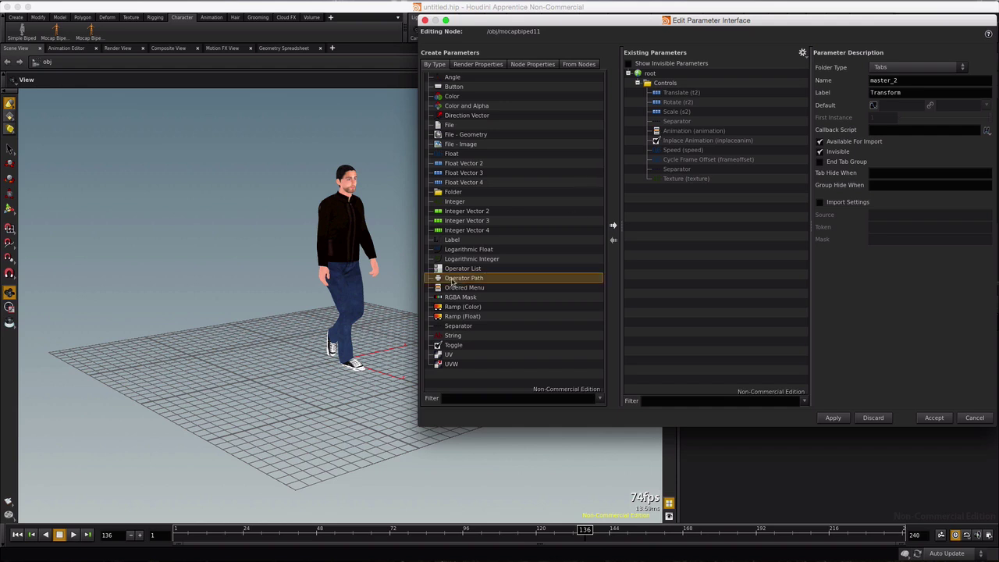
pyautogui.click(670, 86)
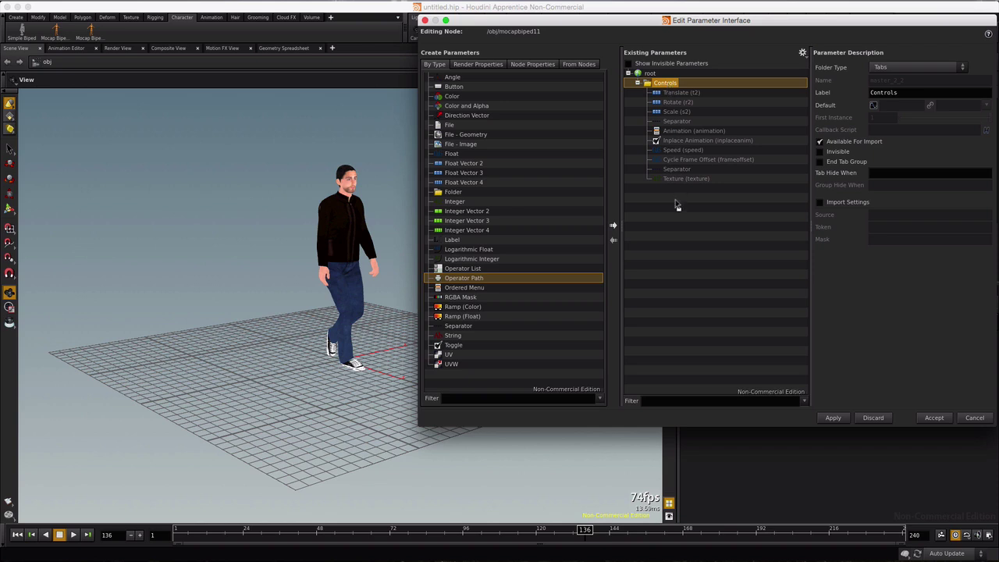
pyautogui.moveTo(702, 23); pyautogui.dragTo(622, 44)
pyautogui.click(596, 232)
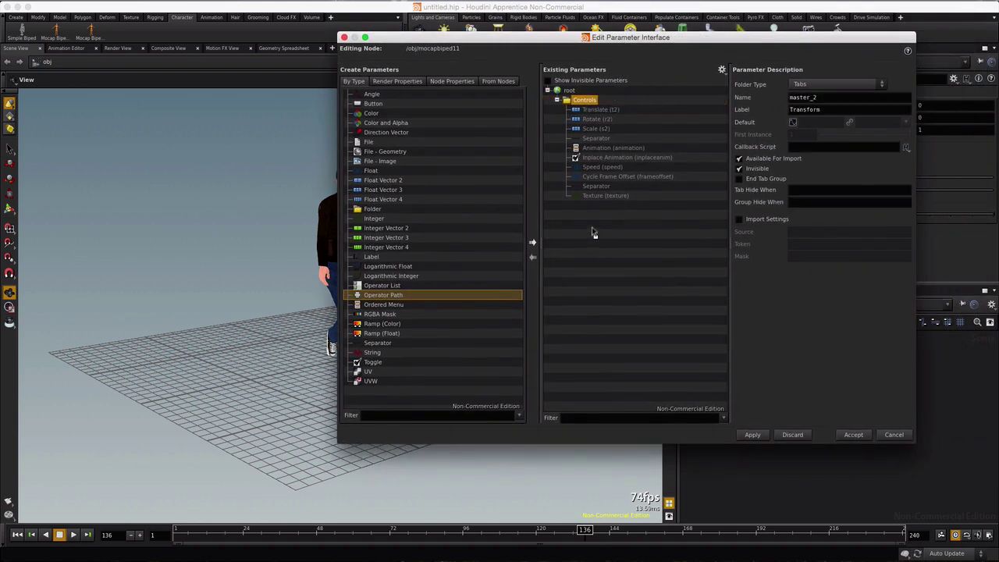
pyautogui.click(597, 119)
pyautogui.doubleClick(591, 100)
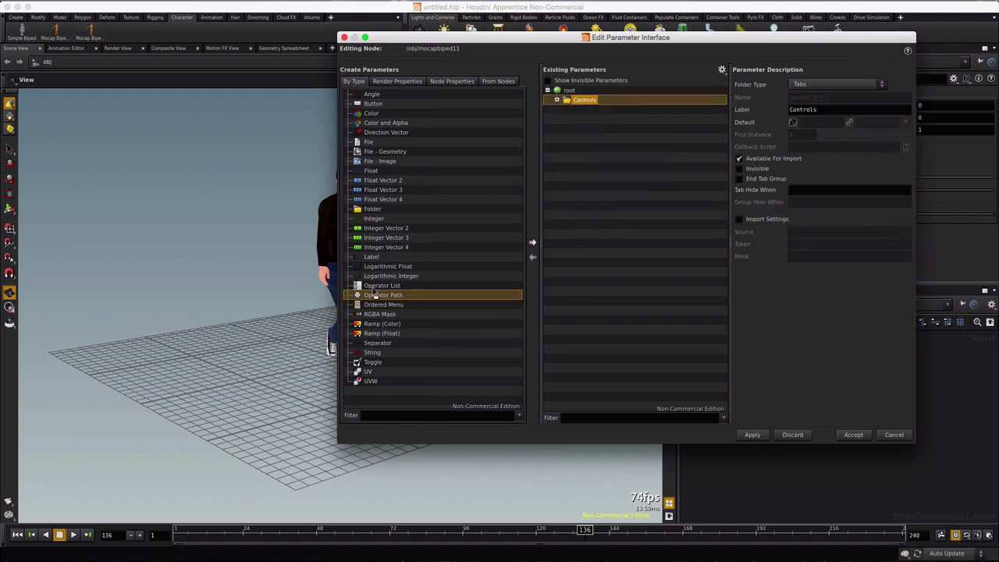
# Step: Add an Operator Path parameter to Controls named chop, labelled CHOP Path, and apply it
pyautogui.moveTo(376, 301); pyautogui.dragTo(585, 99)
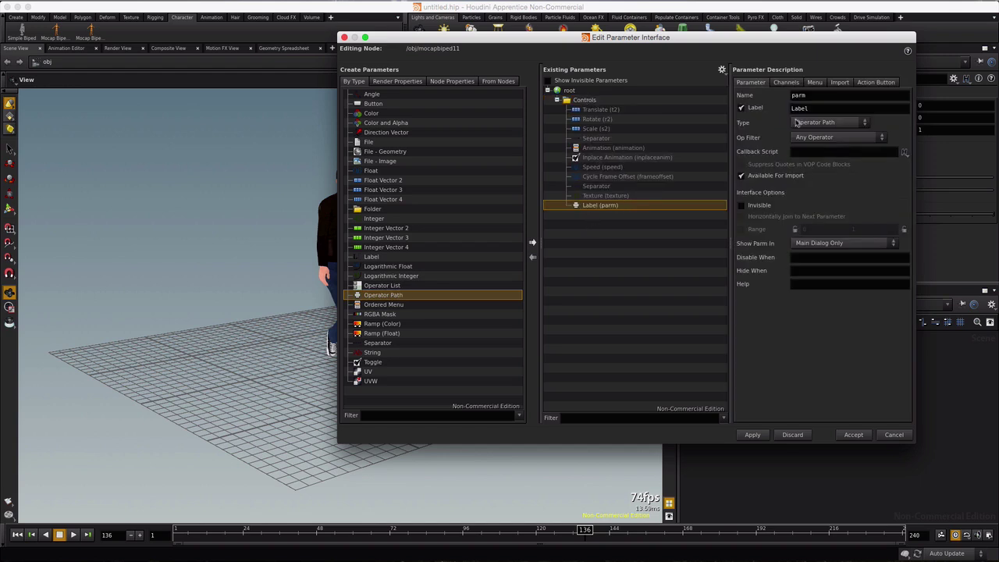
pyautogui.doubleClick(811, 96)
pyautogui.write('chop')
pyautogui.press('Tab')
pyautogui.write('CH')
pyautogui.click(751, 435)
pyautogui.click(853, 435)
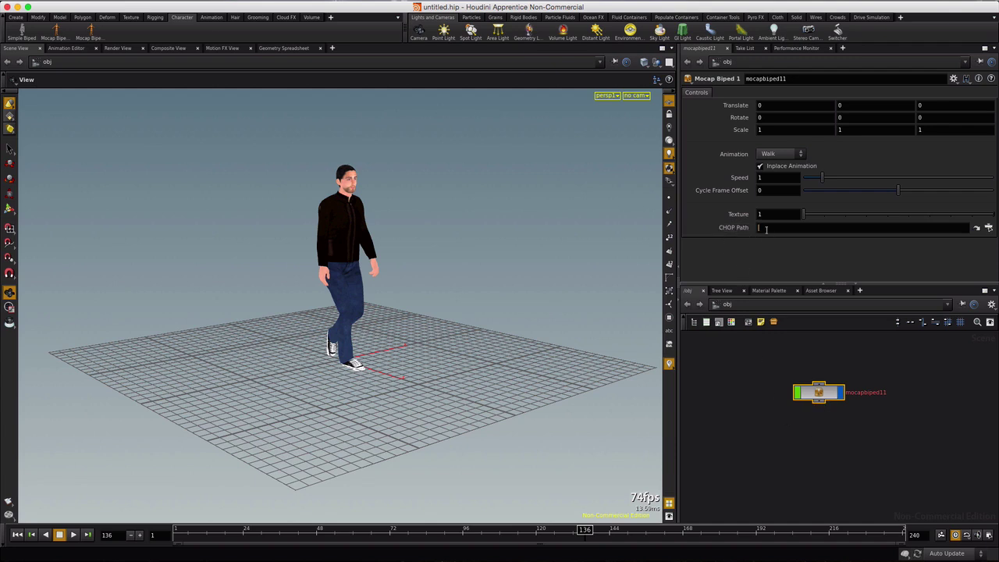
# Step: Look at the CHOP node inside mocapbiped11, then set the CHOP Path to CHOP/OUT
pyautogui.doubleClick(818, 392)
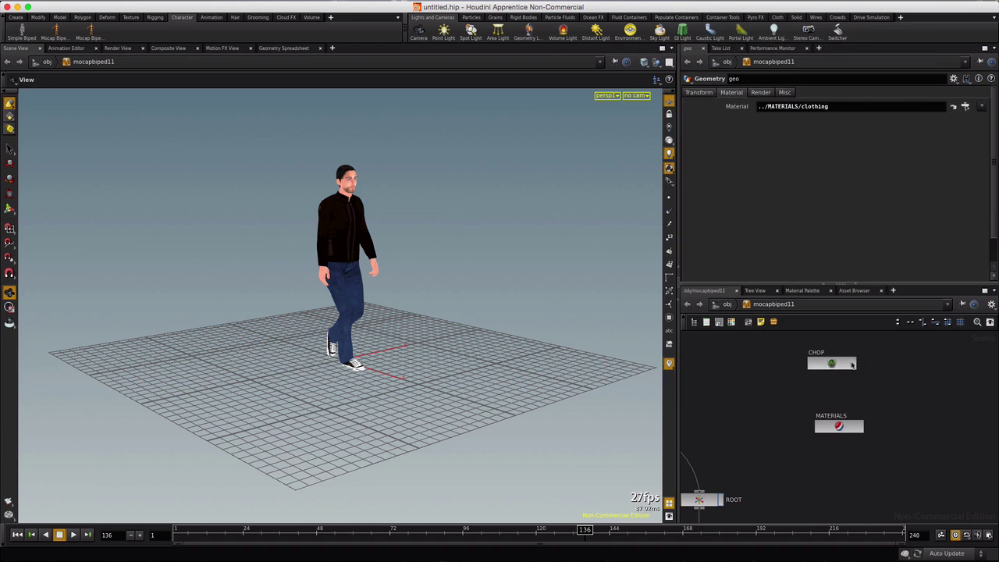
pyautogui.click(818, 362)
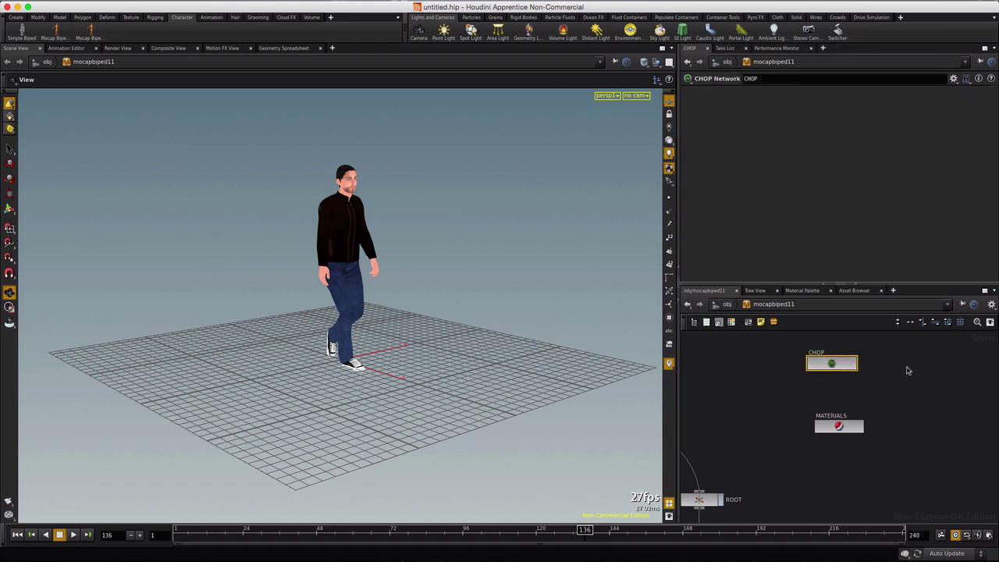
pyautogui.click(731, 306)
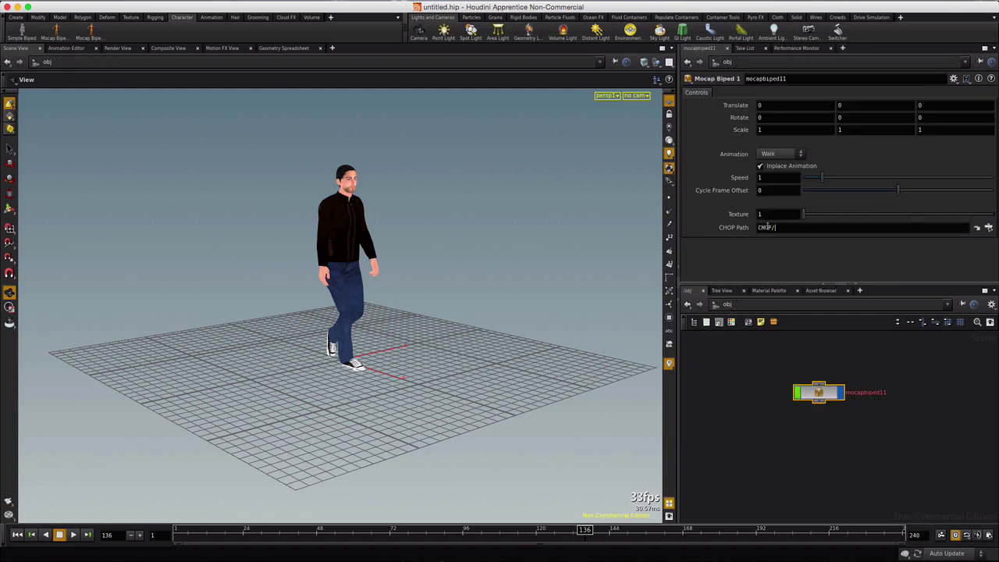
pyautogui.click(769, 355)
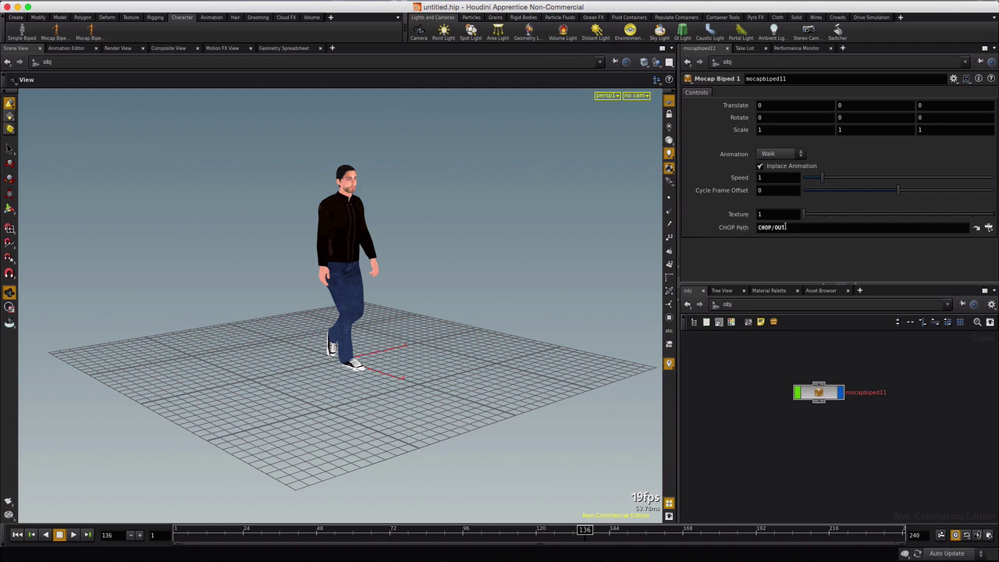
# Step: Go into mocapbiped11's CHOP network and view the OUT node's channel information
pyautogui.doubleClick(818, 392)
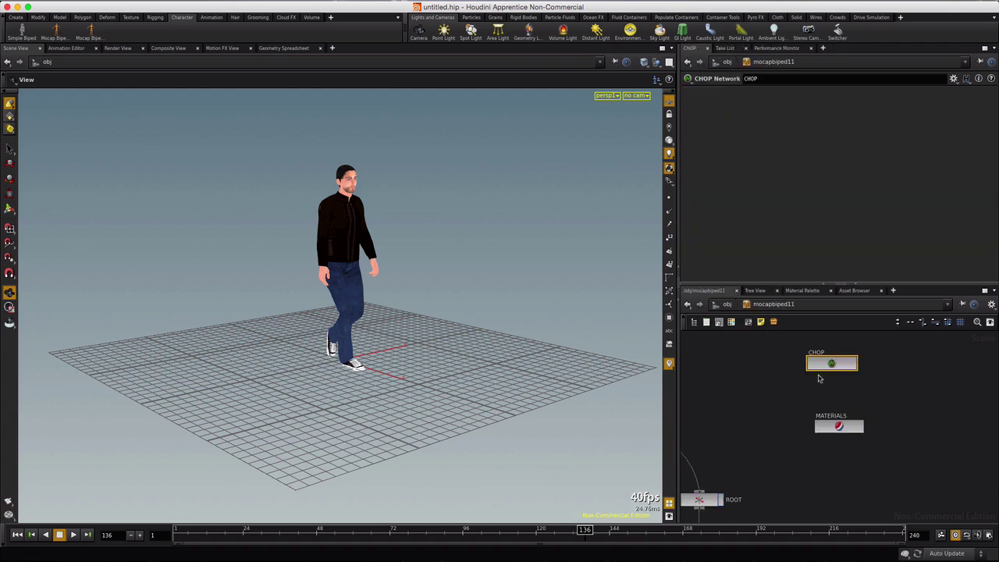
pyautogui.doubleClick(832, 363)
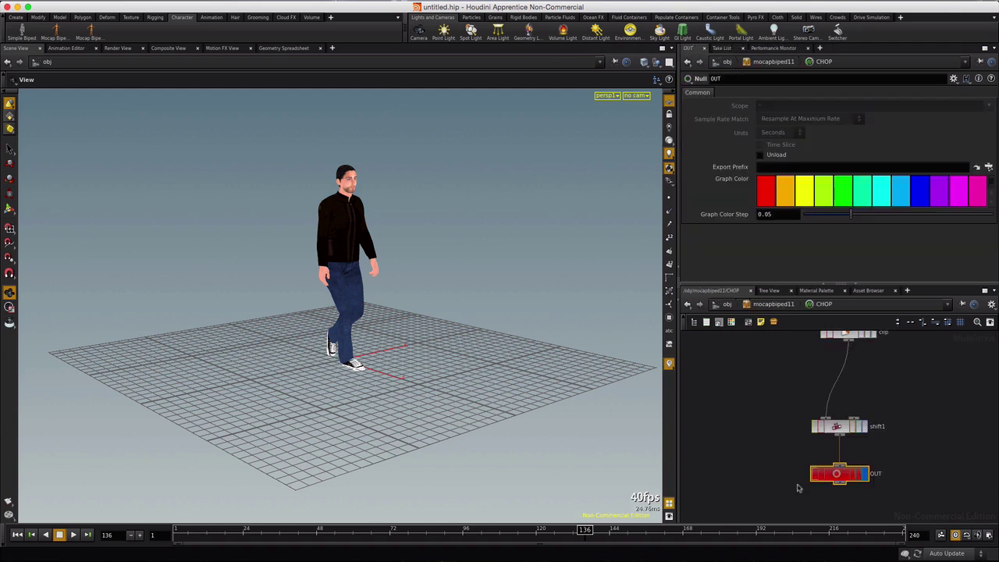
pyautogui.middleClick(838, 476)
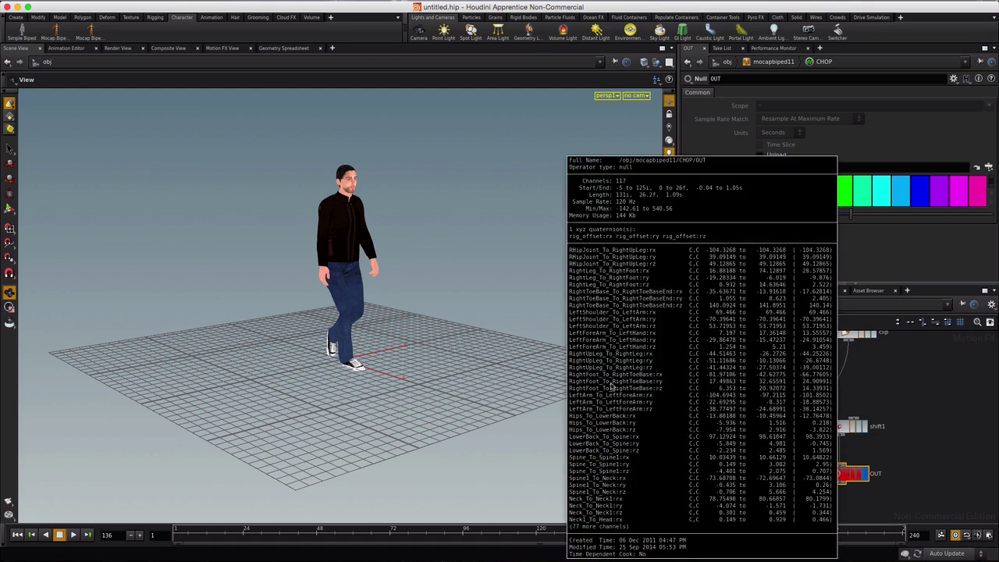
pyautogui.click(607, 268)
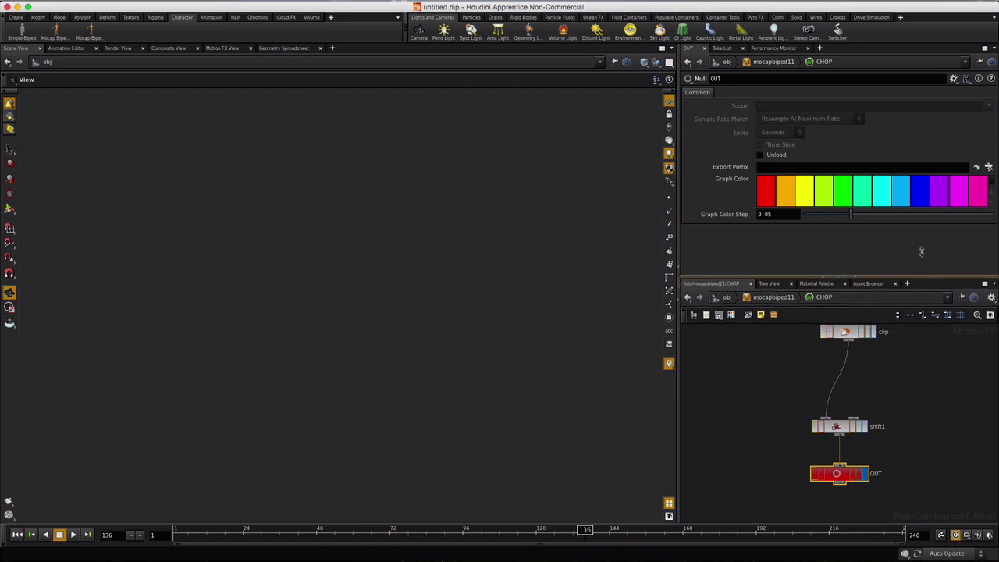
# Step: Select every node in mocapbiped11 and turn on the bones' display flags
pyautogui.moveTo(920, 284); pyautogui.dragTo(922, 199)
pyautogui.scroll(-3, 762, 352)
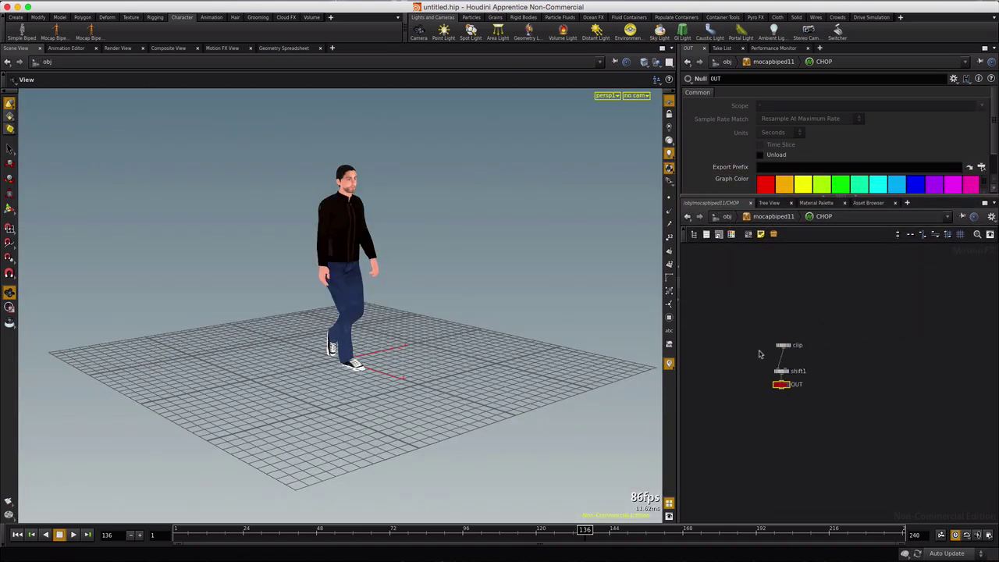
pyautogui.scroll(2, 764, 336)
pyautogui.click(758, 217)
pyautogui.scroll(3, 789, 379)
pyautogui.moveTo(831, 359); pyautogui.dragTo(682, 413)
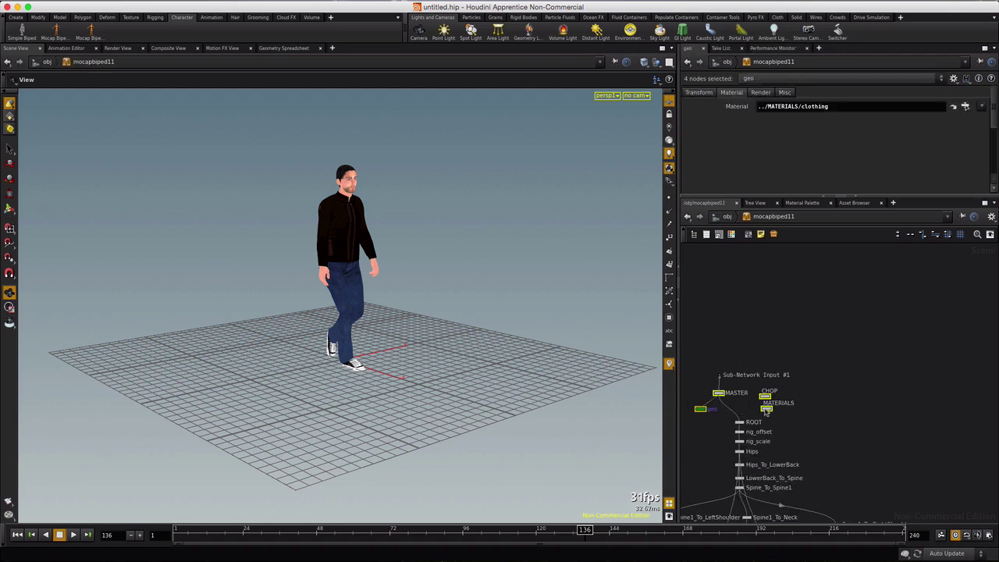
pyautogui.moveTo(768, 412); pyautogui.dragTo(767, 365)
pyautogui.scroll(-4, 833, 396)
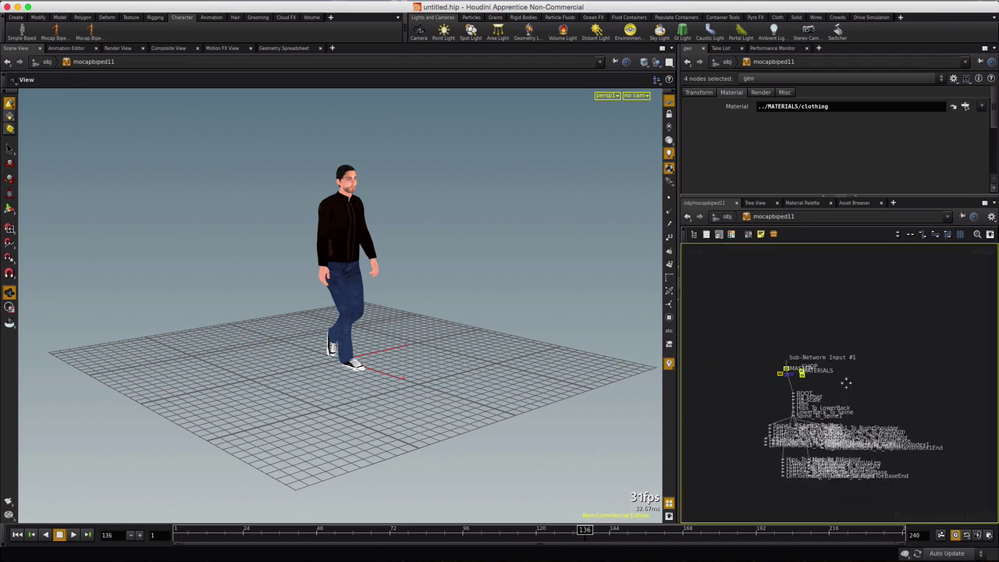
pyautogui.moveTo(726, 349); pyautogui.dragTo(951, 465)
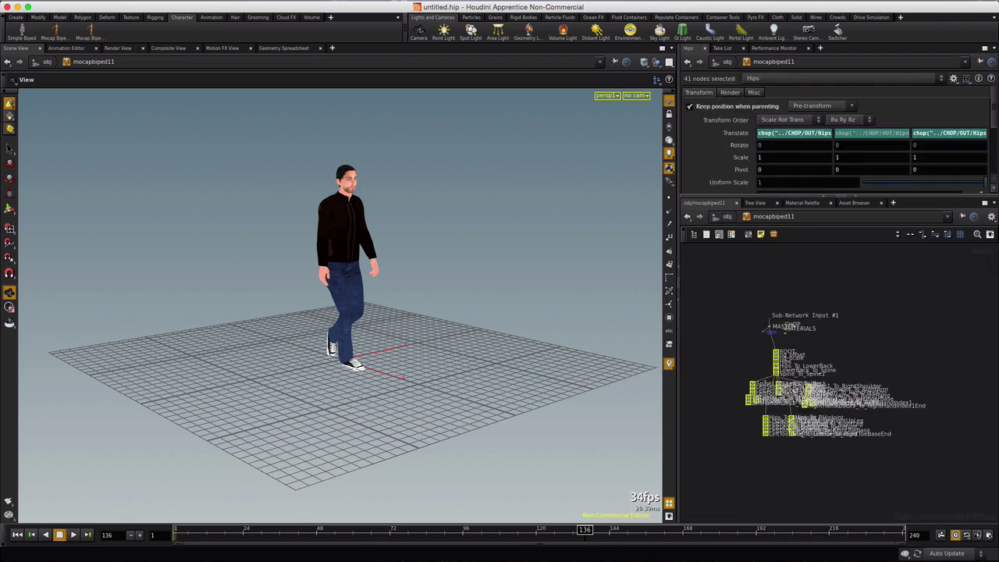
pyautogui.scroll(5, 772, 398)
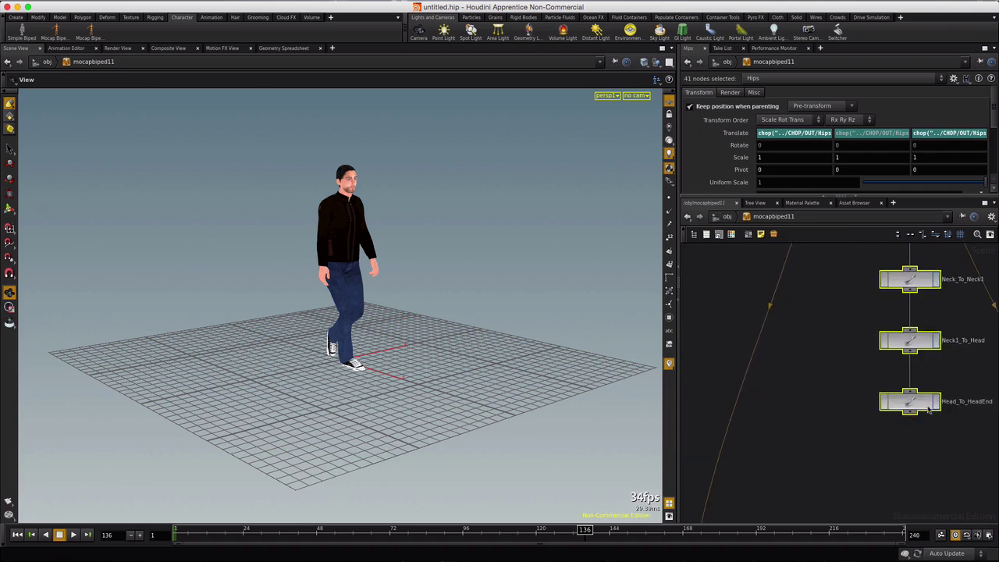
pyautogui.click(937, 403)
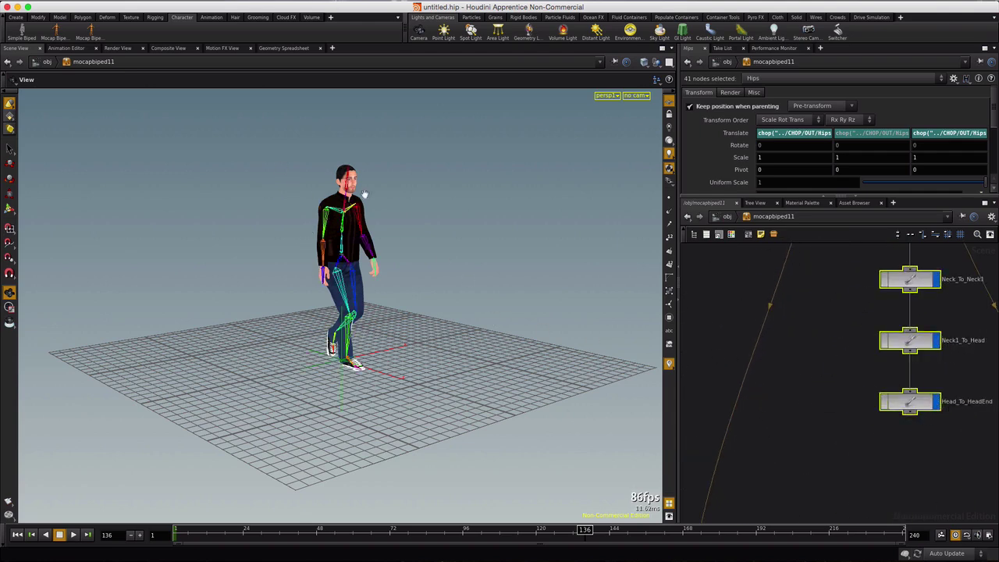
# Step: Hide the geo skin mesh, then replay the walk from frame 1 and stop at frame 97
pyautogui.moveTo(854, 292); pyautogui.dragTo(824, 561, button='middle')
pyautogui.moveTo(763, 347); pyautogui.dragTo(815, 427, button='middle')
pyautogui.moveTo(770, 274); pyautogui.dragTo(781, 347, button='middle')
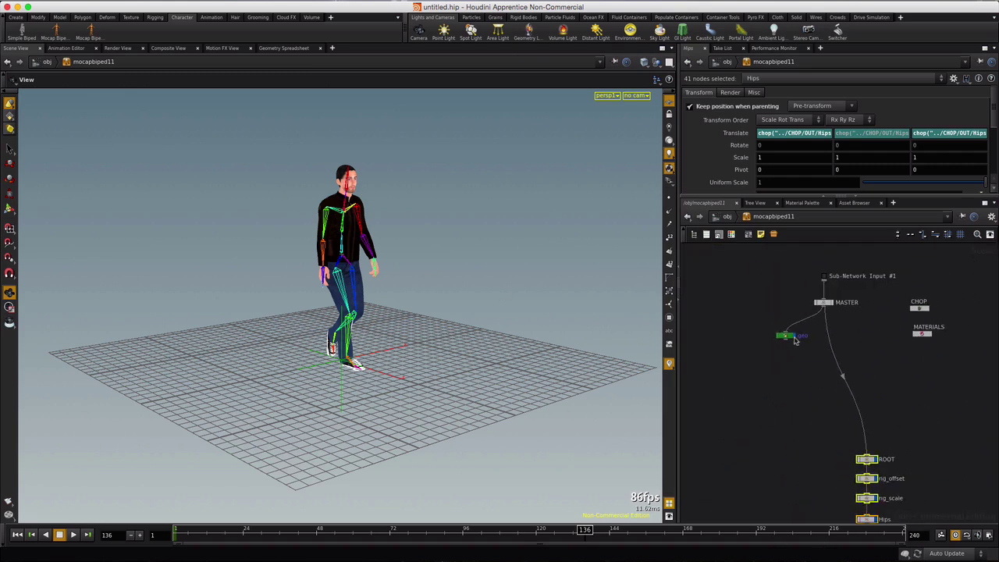
pyautogui.click(794, 336)
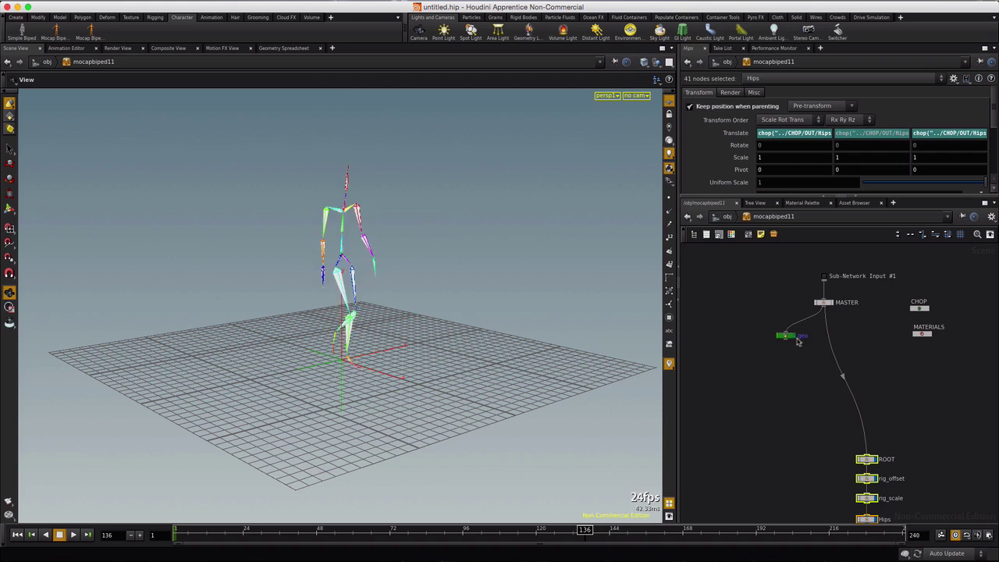
pyautogui.click(17, 535)
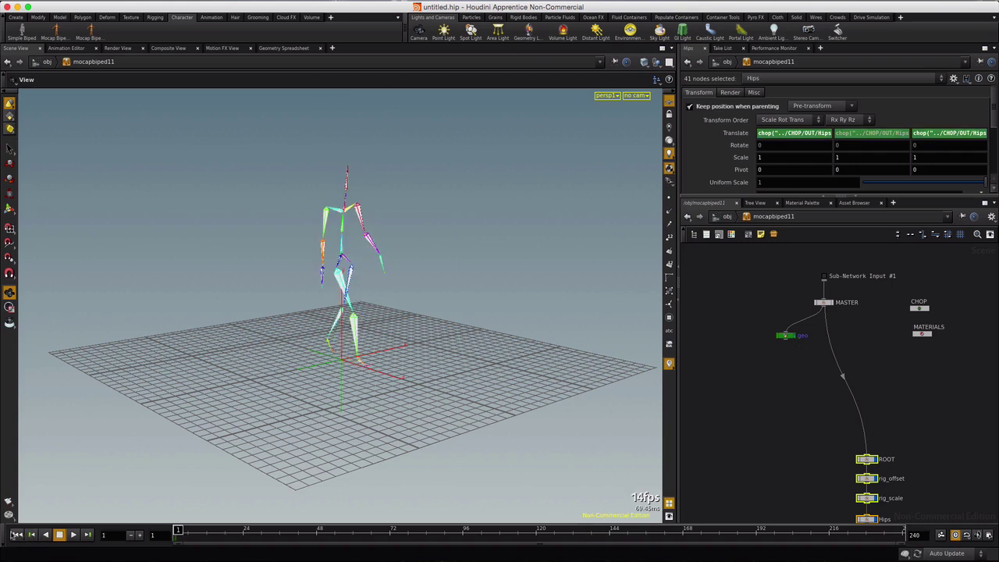
pyautogui.click(73, 534)
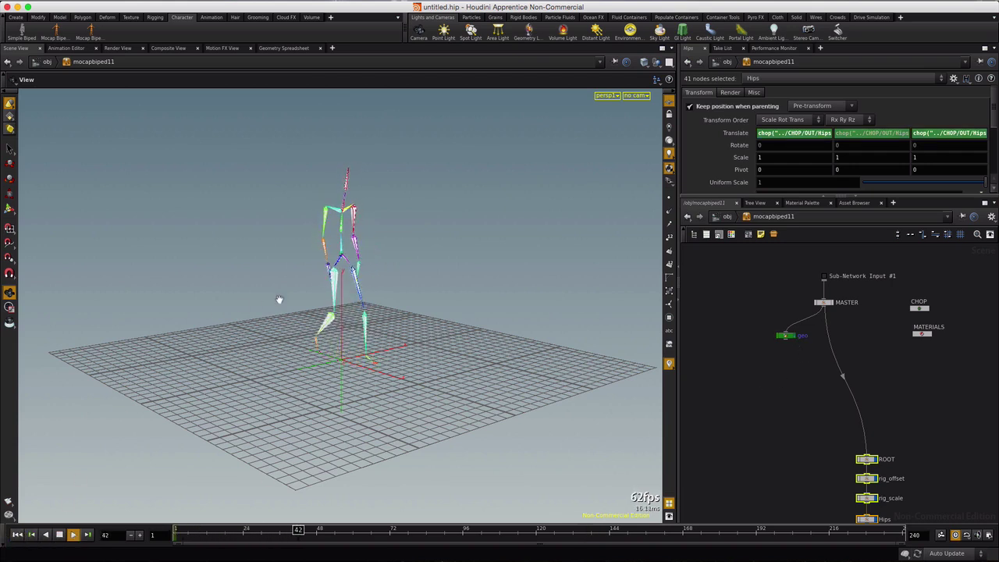
pyautogui.click(58, 536)
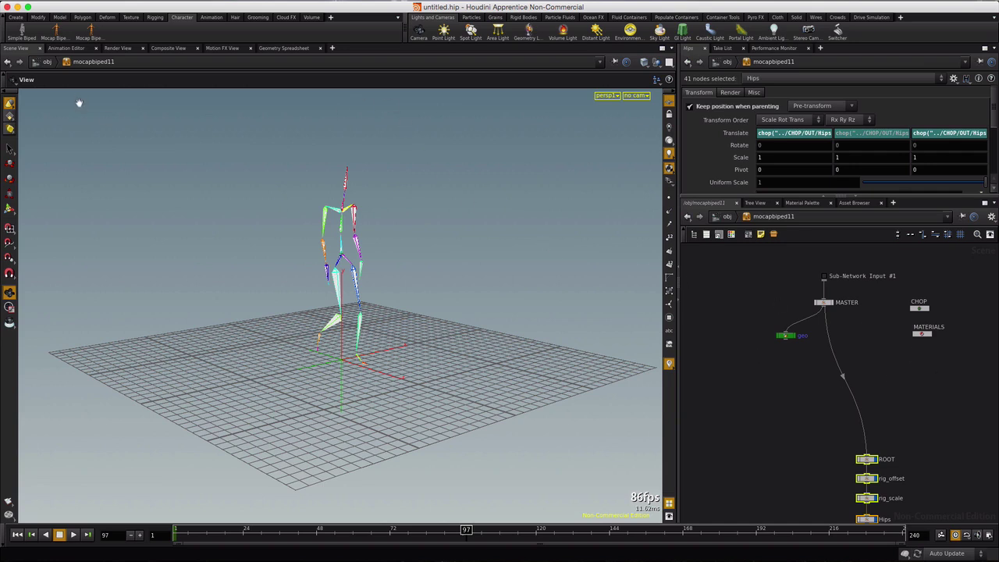
# Step: Look at the File > Import options, close the menu, and switch toward Safari
pyautogui.click(114, 3)
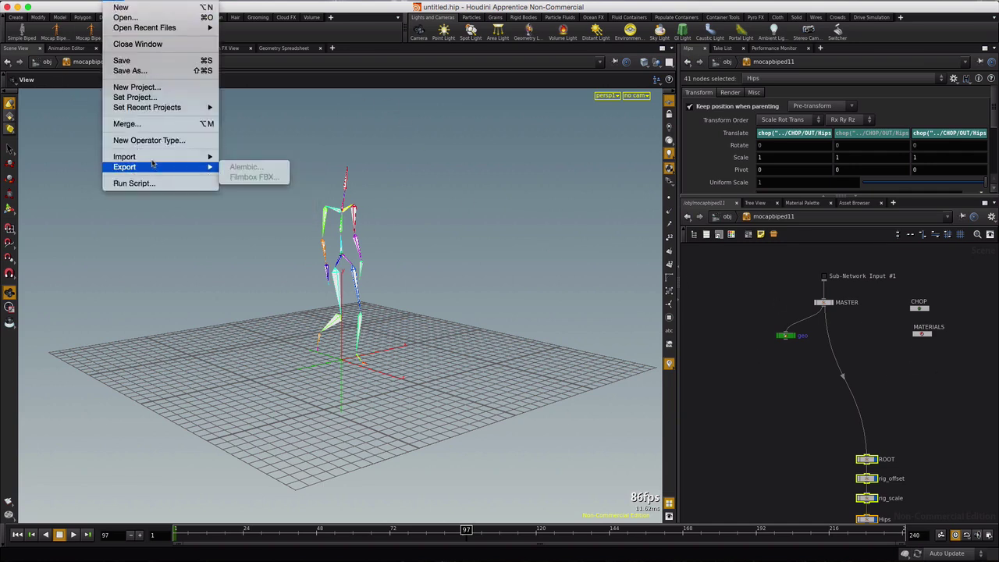
pyautogui.moveTo(154, 158)
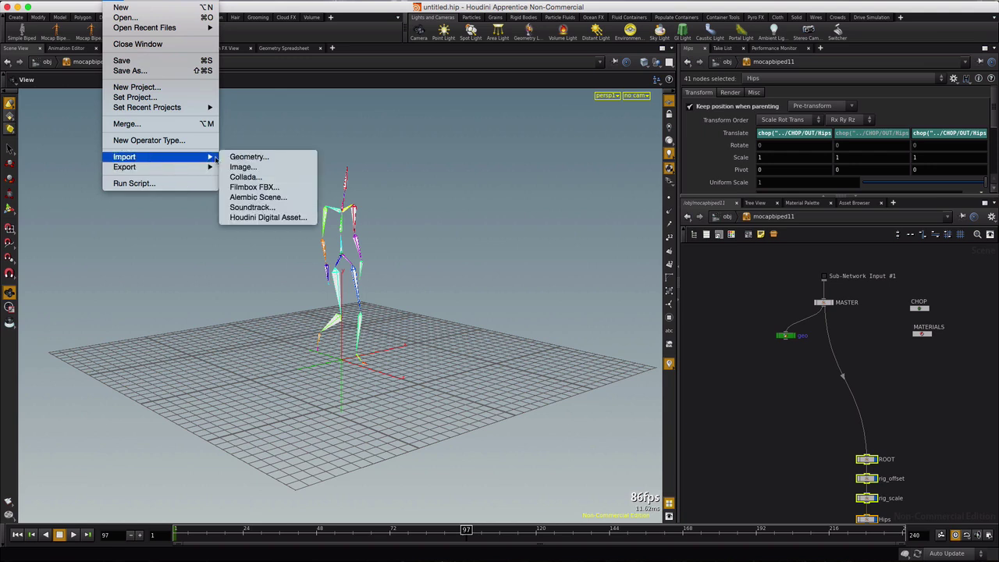
pyautogui.click(338, 36)
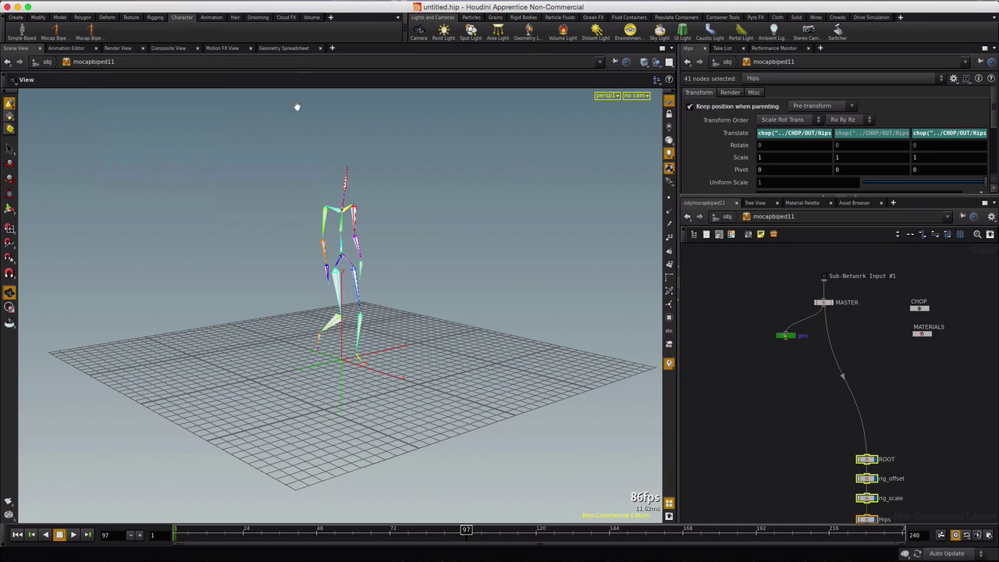
pyautogui.press('super+Tab')
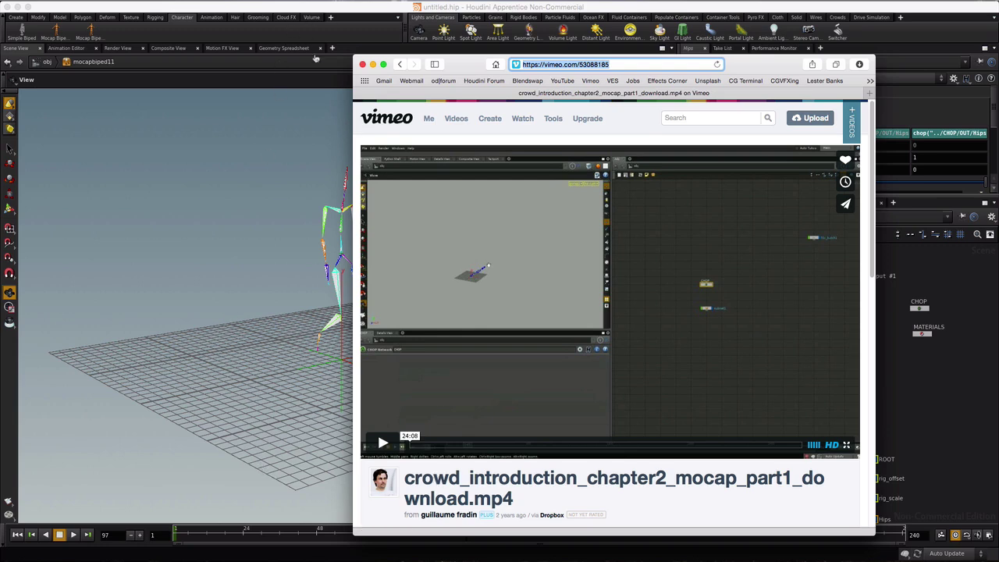
# Step: Replace the viewport with a new Textport pane tab and type source at its prompt
pyautogui.click(347, 52)
pyautogui.click(332, 48)
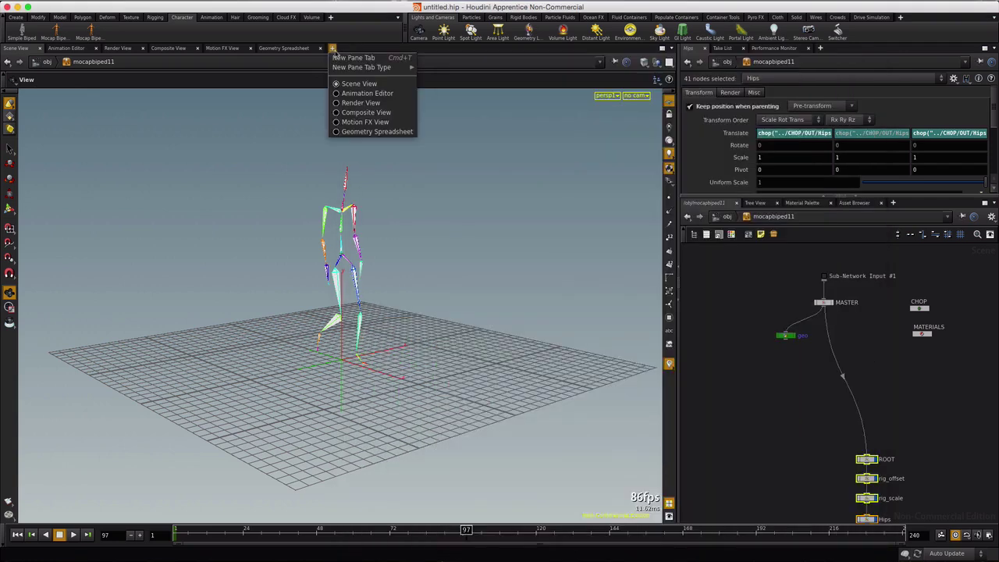
pyautogui.moveTo(363, 68)
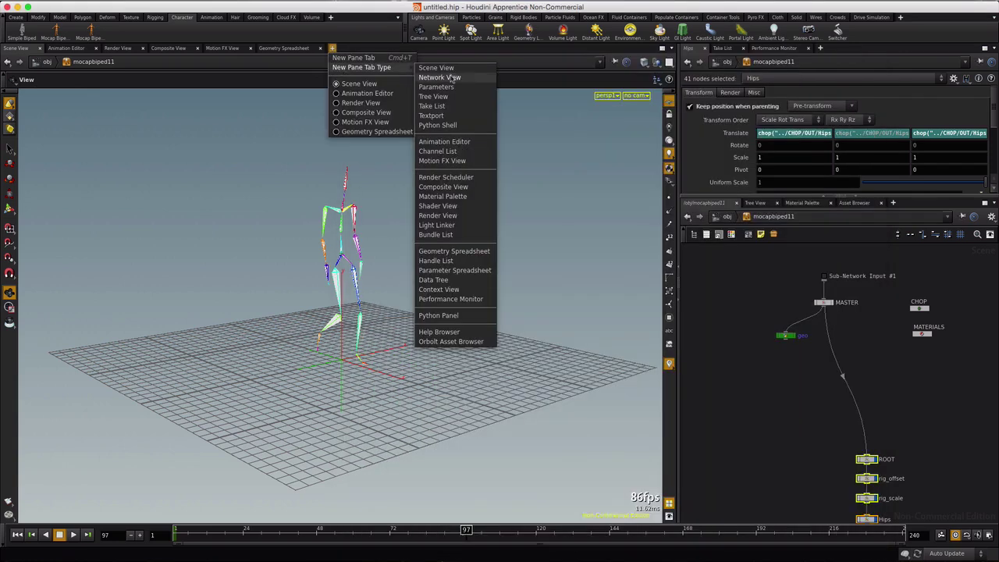
pyautogui.click(436, 115)
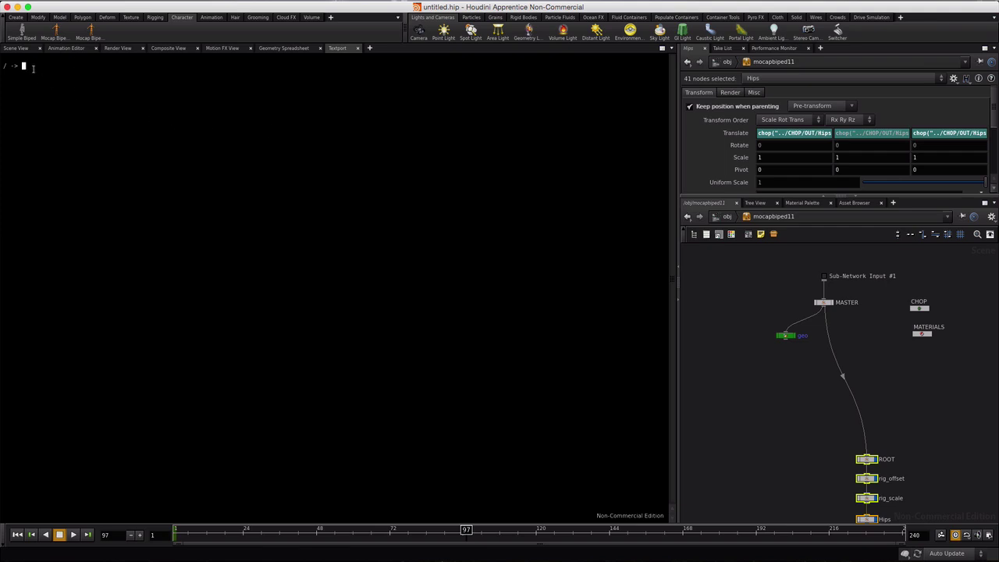
pyautogui.write('source')
# Step: Copy the selected 08_02.cmd script path in Terminal and return to Houdini's Textport
pyautogui.press('super+Tab')
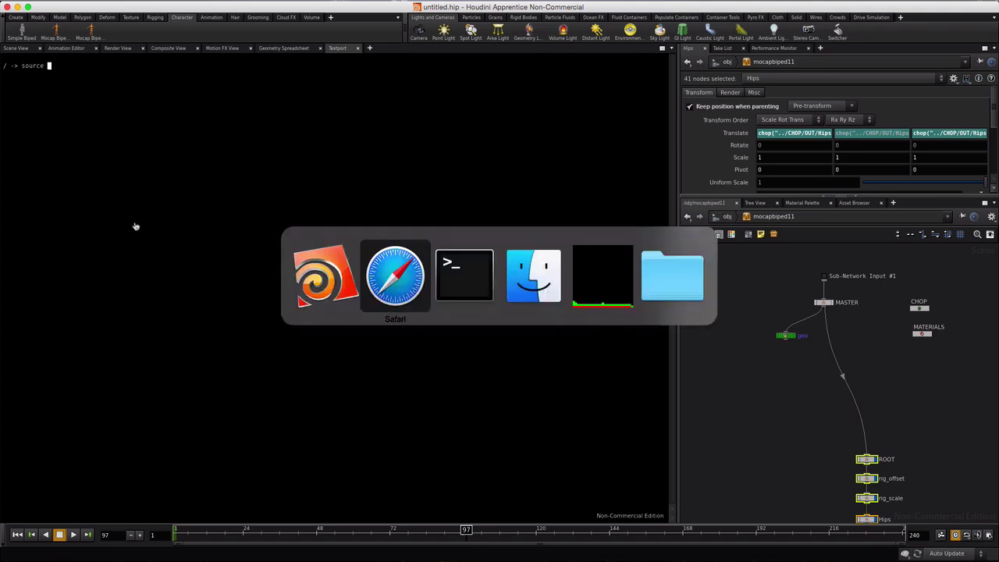
pyautogui.press('super+Tab')
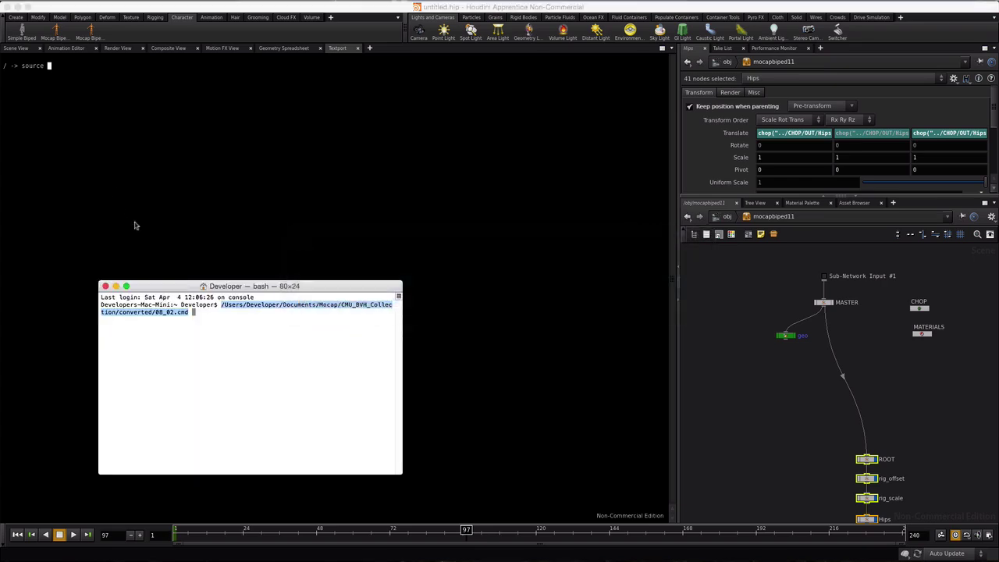
pyautogui.rightClick(233, 305)
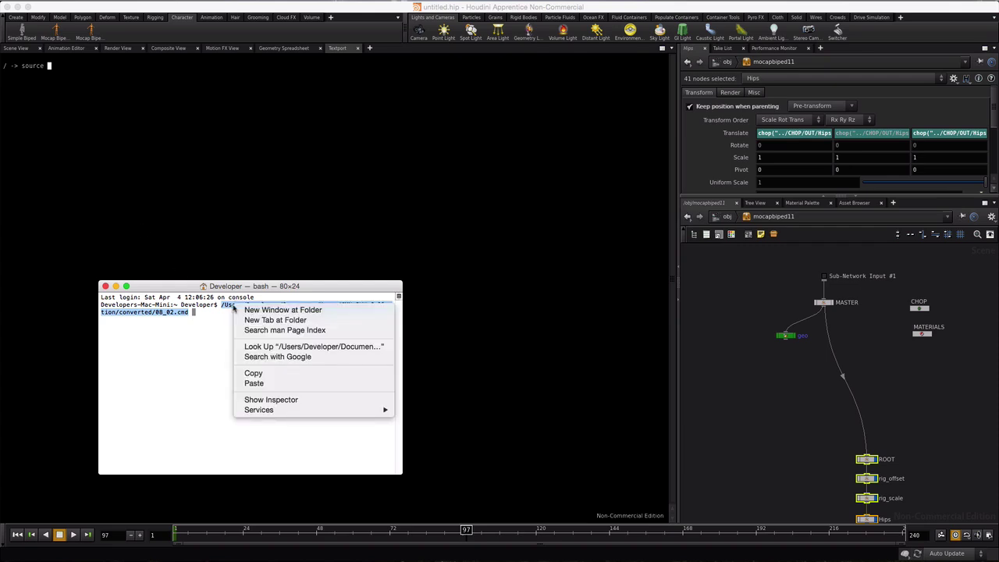
pyautogui.click(258, 375)
pyautogui.click(51, 67)
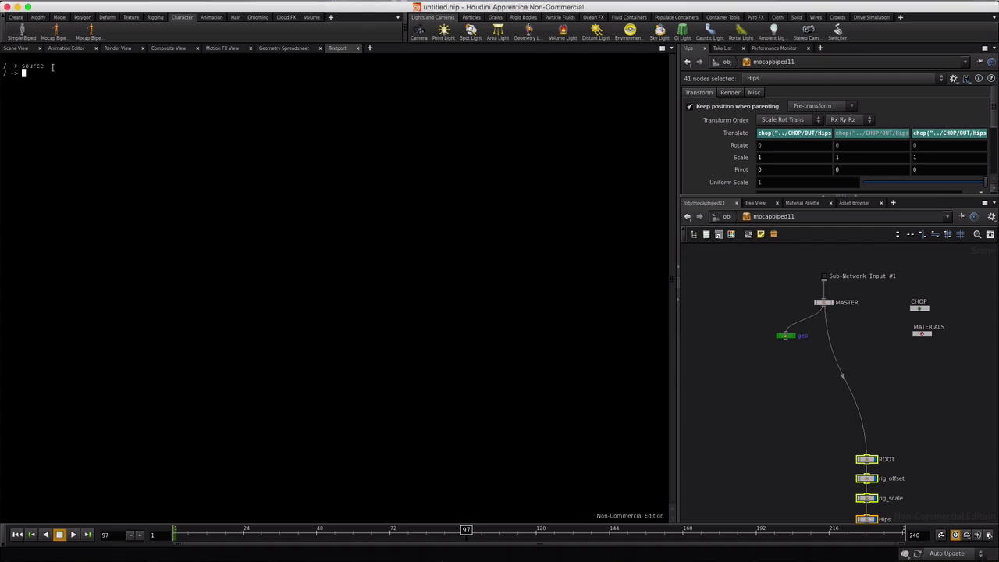
# Step: Run source with the pasted CMU_BVH 08_02.cmd path in the Textport
pyautogui.write('source')
pyautogui.press('super+v')
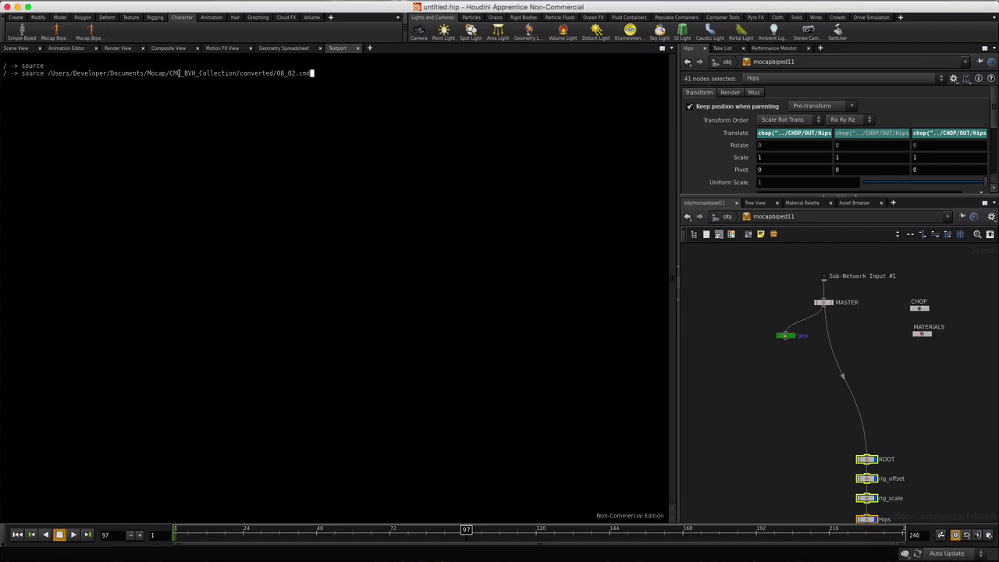
pyautogui.moveTo(168, 72); pyautogui.dragTo(194, 72)
pyautogui.moveTo(239, 73); pyautogui.dragTo(308, 72)
pyautogui.click(316, 71)
pyautogui.press('Return')
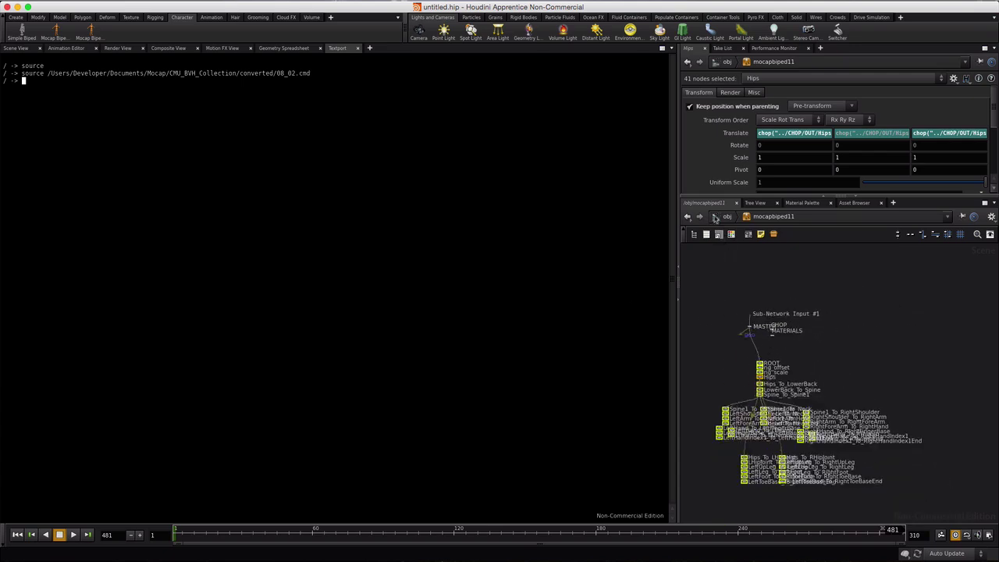
# Step: Return to /obj and select the newly imported 08_02 mocap node
pyautogui.click(724, 217)
pyautogui.scroll(-3, 744, 379)
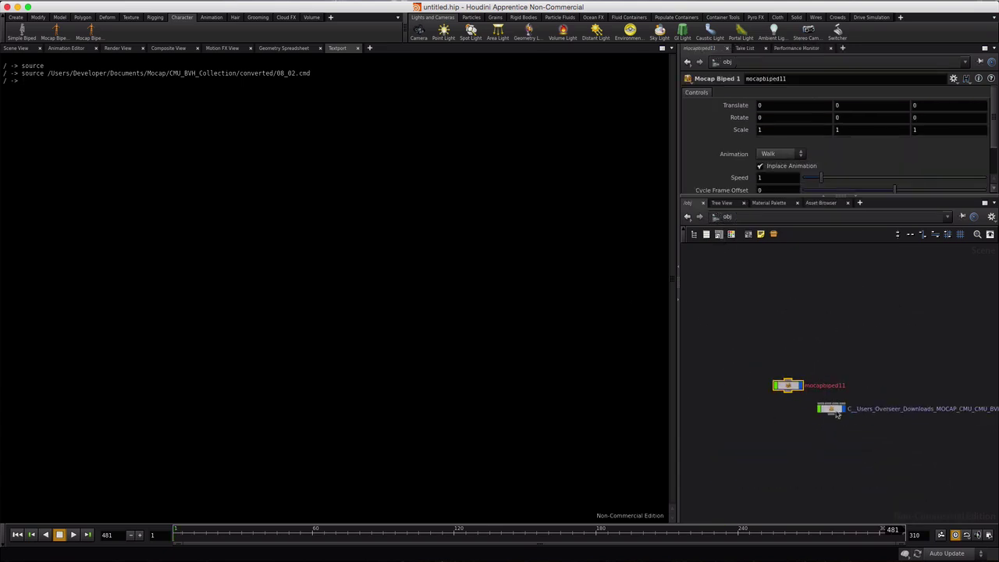
pyautogui.moveTo(782, 411); pyautogui.dragTo(798, 417)
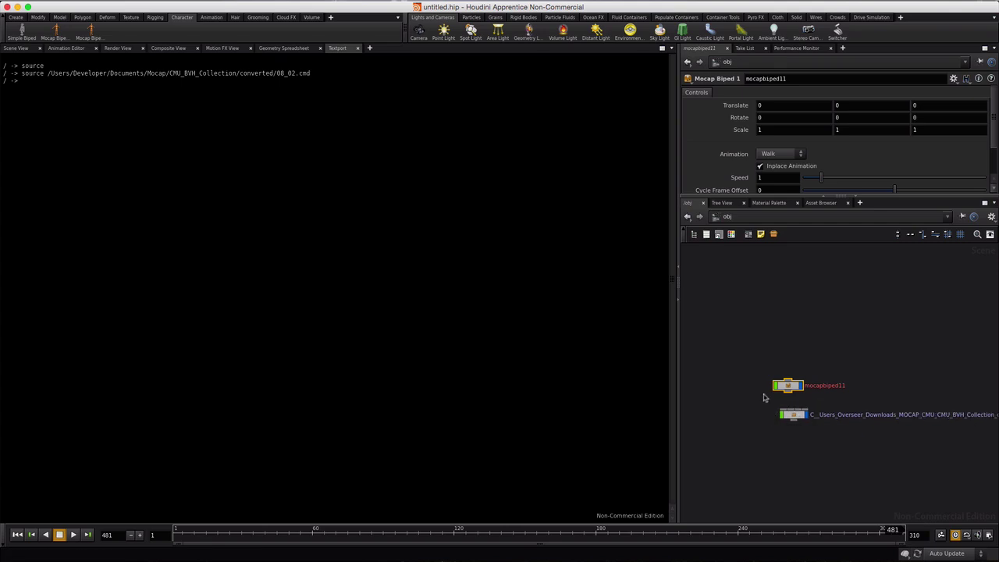
# Step: In the Scene View, orbit around both skeletons, scrub to about frame 182, and nudge the mocap node left
pyautogui.click(16, 49)
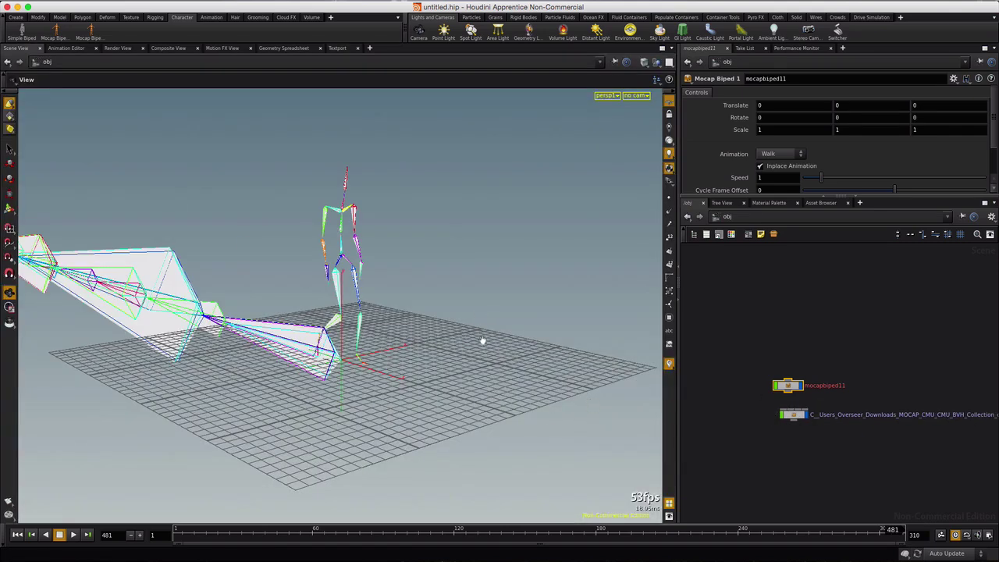
pyautogui.moveTo(482, 338); pyautogui.dragTo(406, 330)
pyautogui.moveTo(536, 346); pyautogui.dragTo(512, 360)
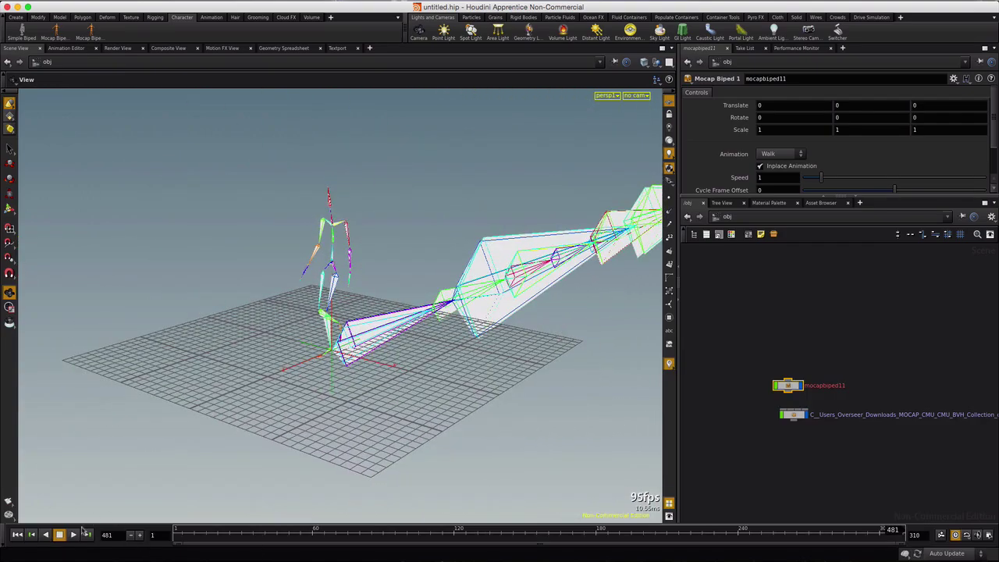
pyautogui.moveTo(180, 535)
pyautogui.mouseDown()
pyautogui.moveTo(614, 545)
pyautogui.moveTo(178, 535)
pyautogui.mouseUp()
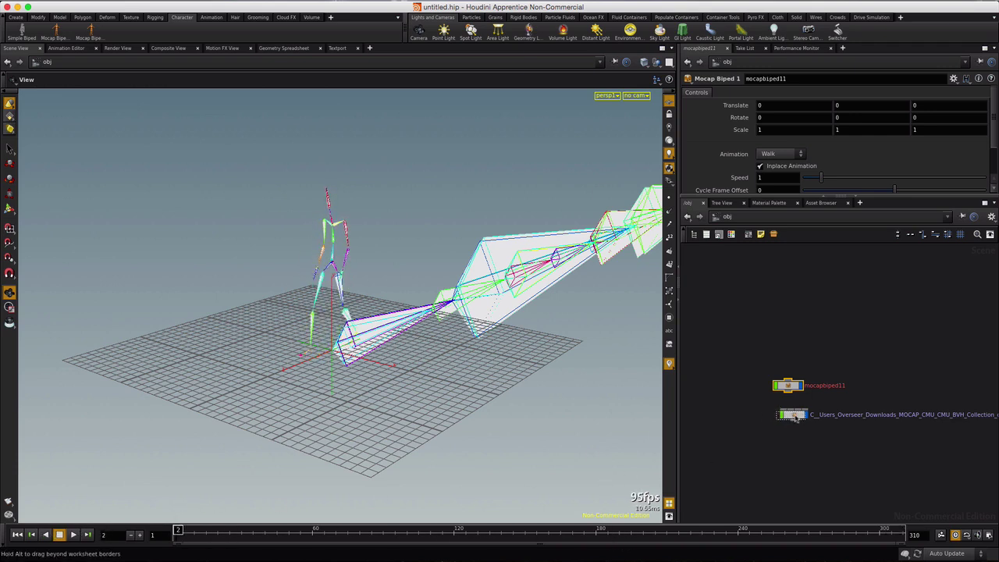
pyautogui.moveTo(791, 419); pyautogui.dragTo(787, 420)
pyautogui.scroll(-1, 839, 451)
pyautogui.scroll(2, 814, 429)
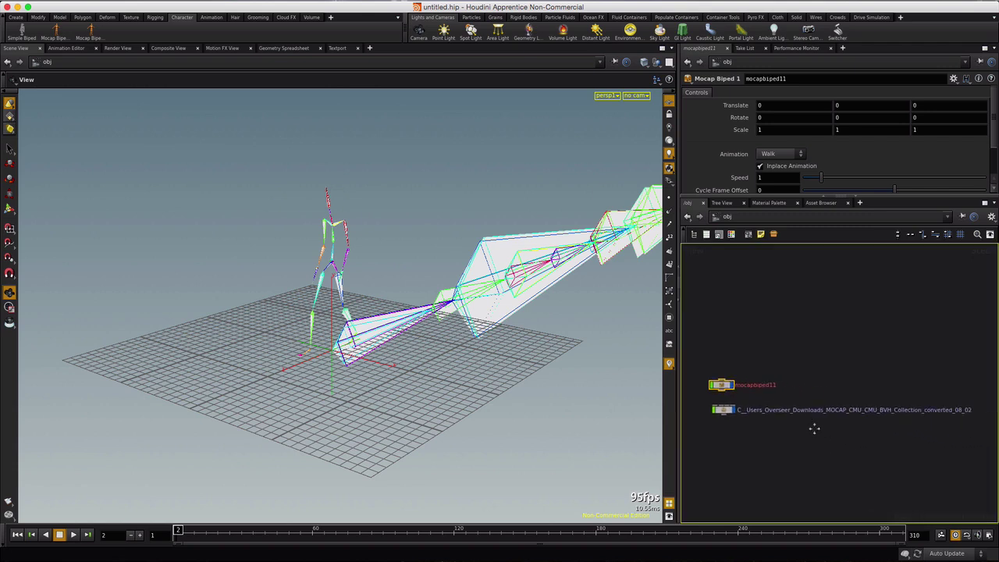
pyautogui.scroll(-3, 820, 429)
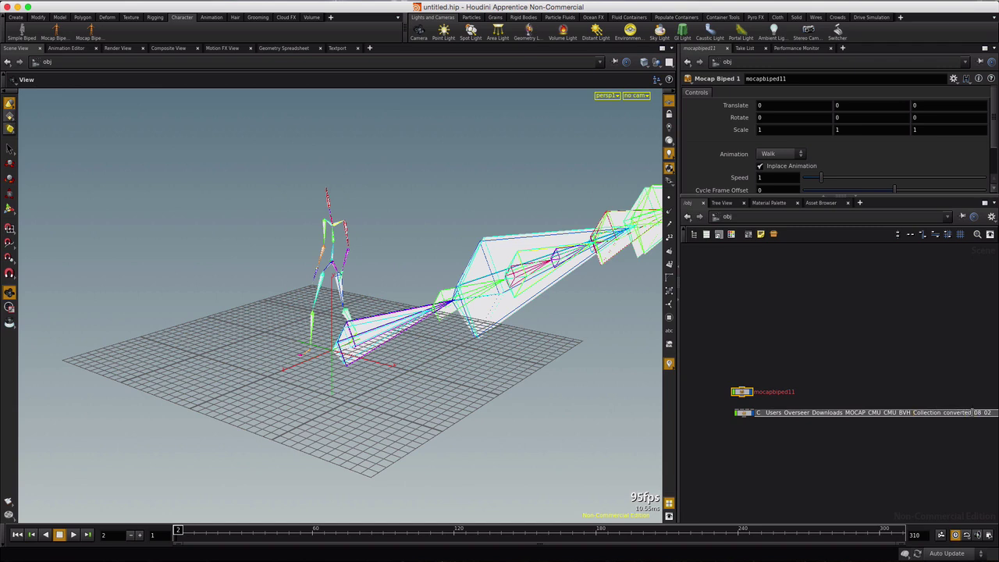
# Step: Rename the imported BVH rig to bvh_08_02
pyautogui.click(750, 408)
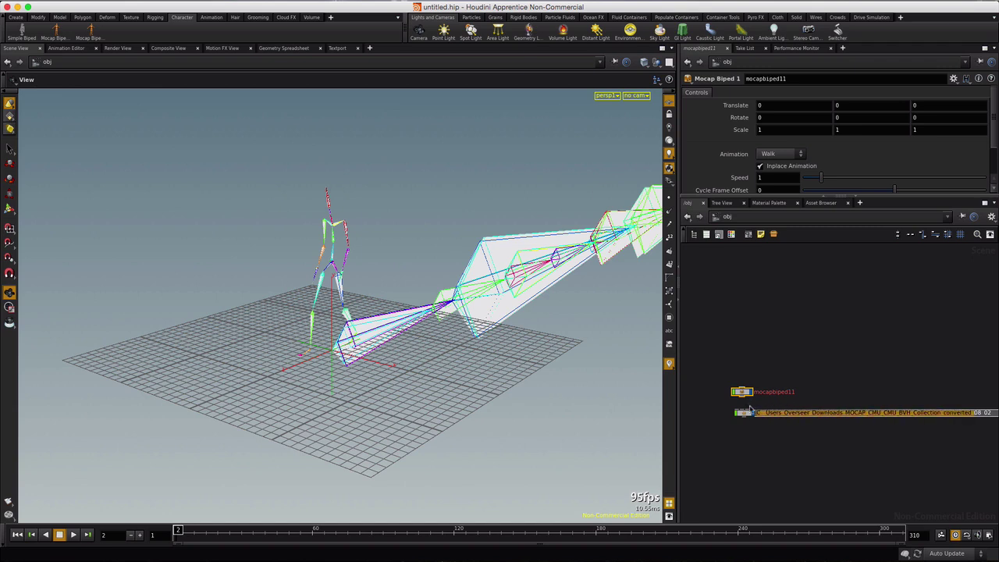
pyautogui.write('bvh08_02')
pyautogui.press('Return')
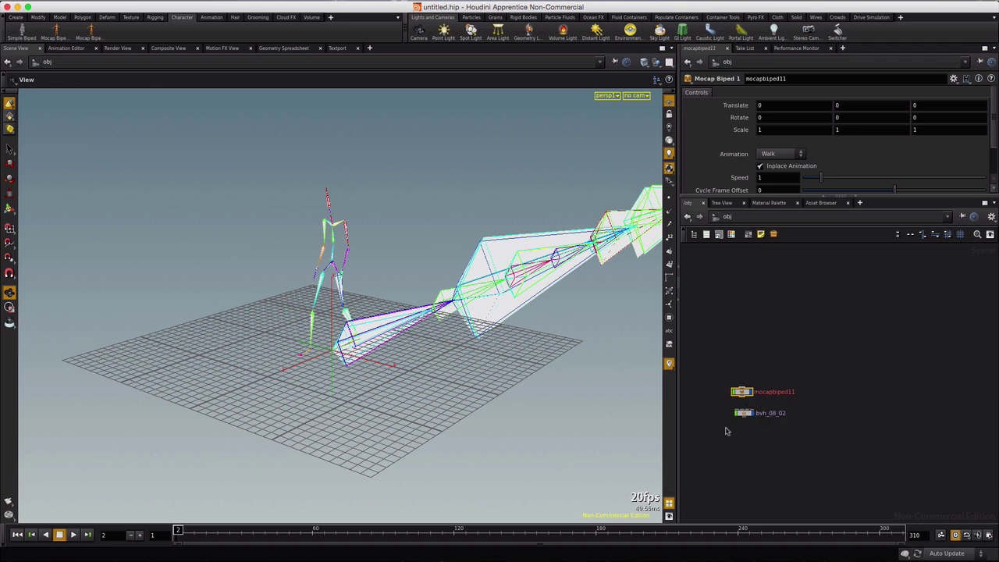
# Step: Go inside bvh_08_02, select the mocap CHOP network and frame all nodes
pyautogui.scroll(5, 742, 427)
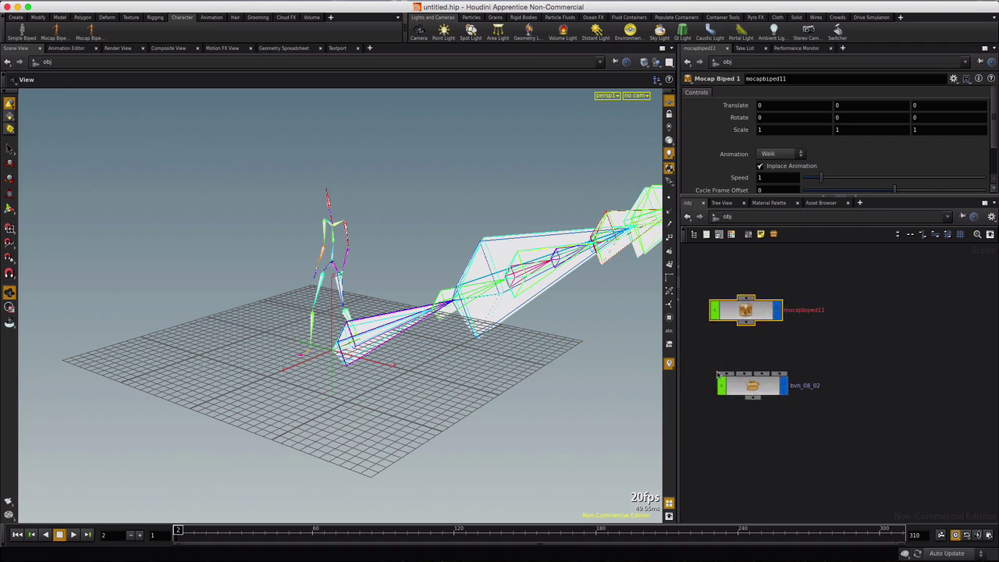
pyautogui.doubleClick(754, 387)
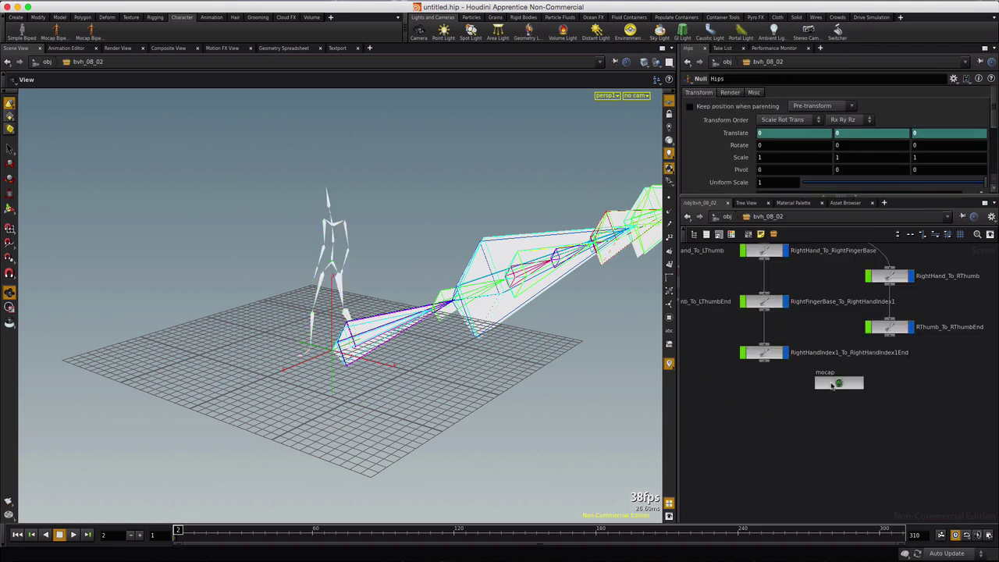
pyautogui.click(833, 385)
pyautogui.press('h')
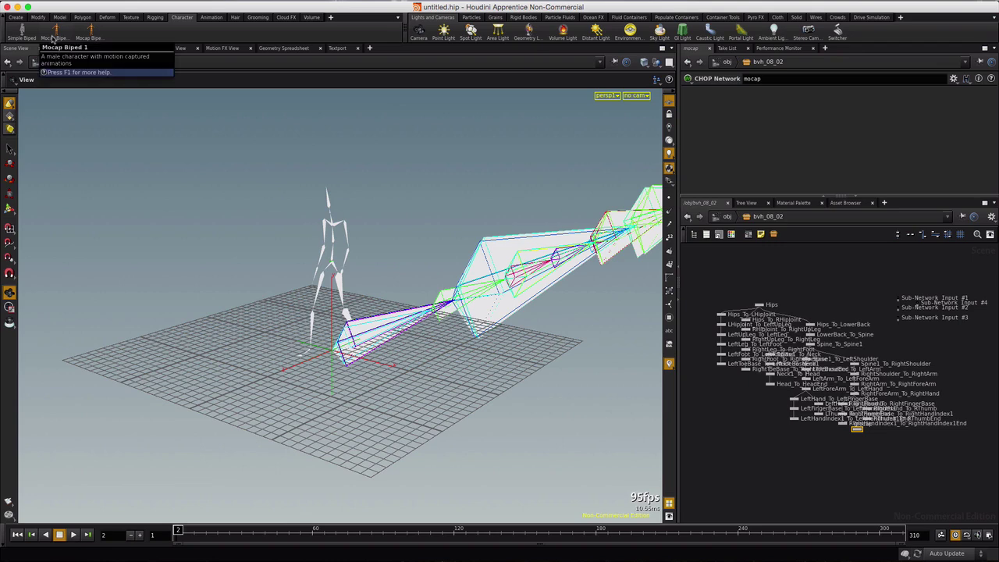
pyautogui.scroll(4, 853, 466)
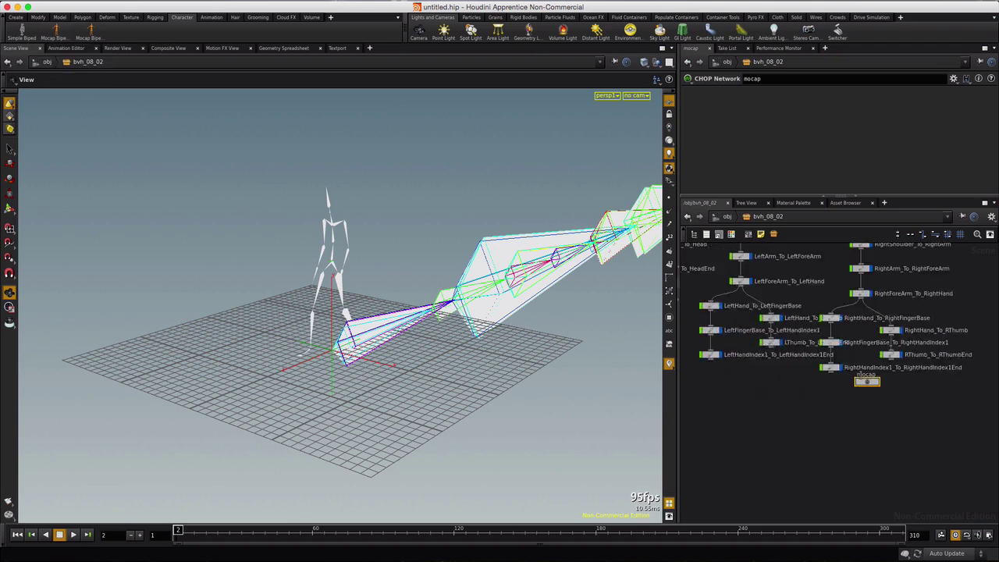
# Step: Point the mocap File CHOP's Channel File to Documents/Mocap/CMU_BVH_Collection/converted/08_02.bclip
pyautogui.doubleClick(867, 382)
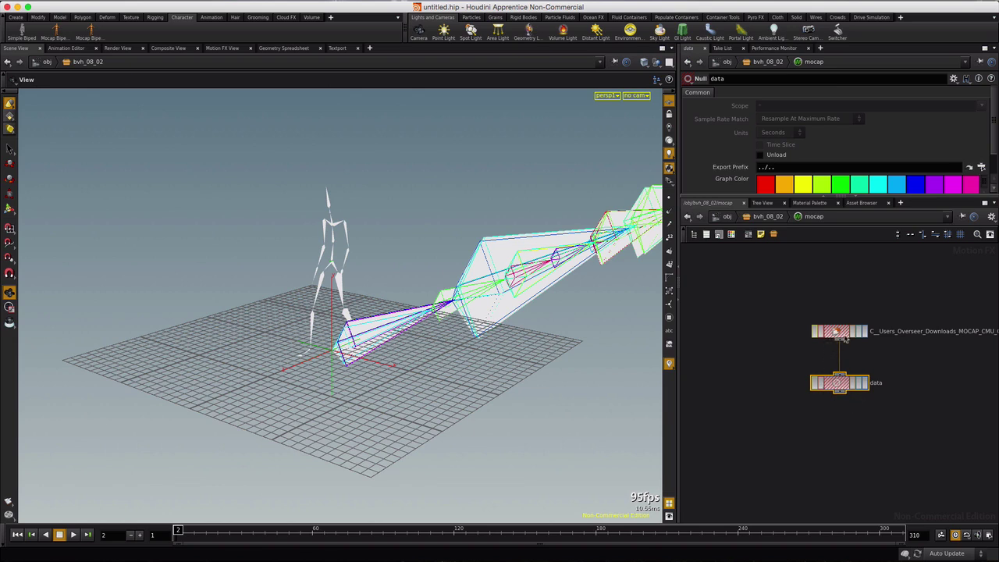
pyautogui.click(839, 332)
pyautogui.click(981, 106)
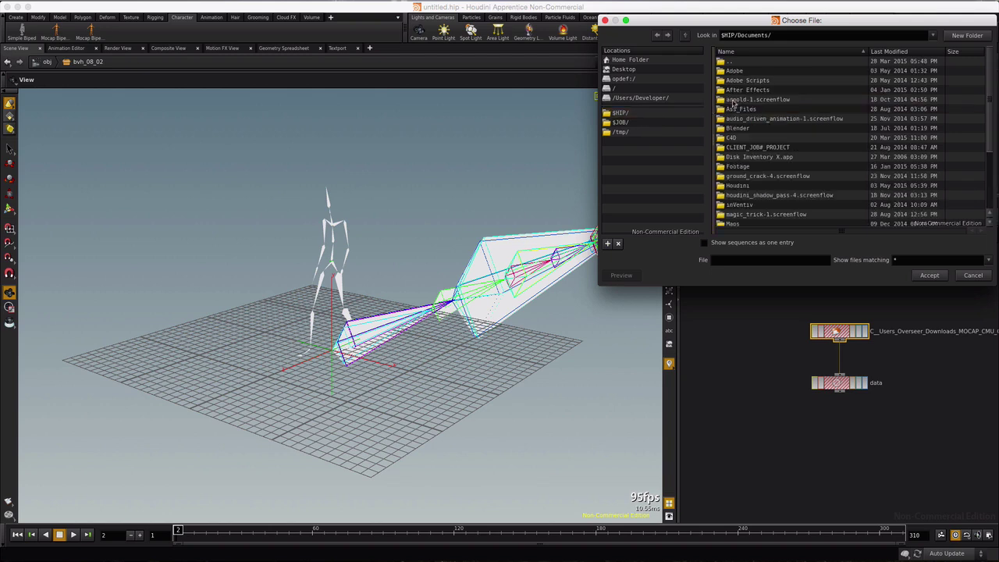
pyautogui.doubleClick(735, 100)
pyautogui.scroll(-3, 732, 119)
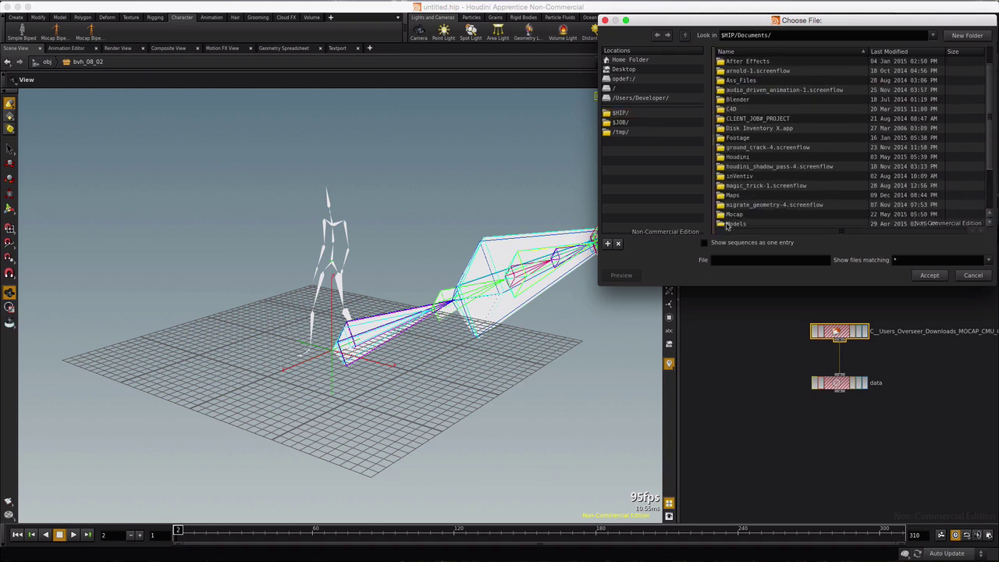
pyautogui.doubleClick(733, 215)
pyautogui.doubleClick(734, 71)
pyautogui.doubleClick(734, 72)
pyautogui.scroll(-7, 750, 195)
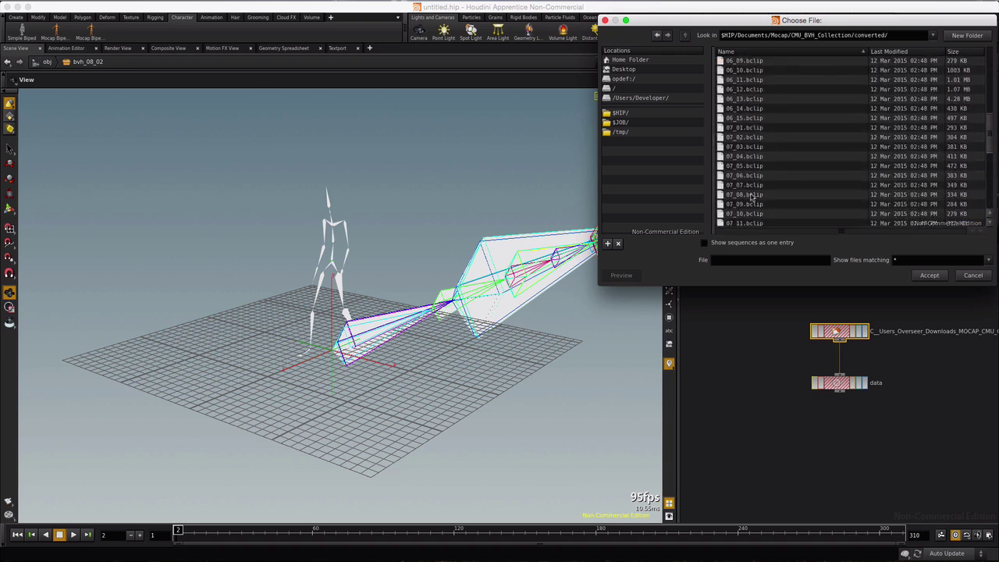
pyautogui.scroll(-2, 750, 196)
pyautogui.click(746, 205)
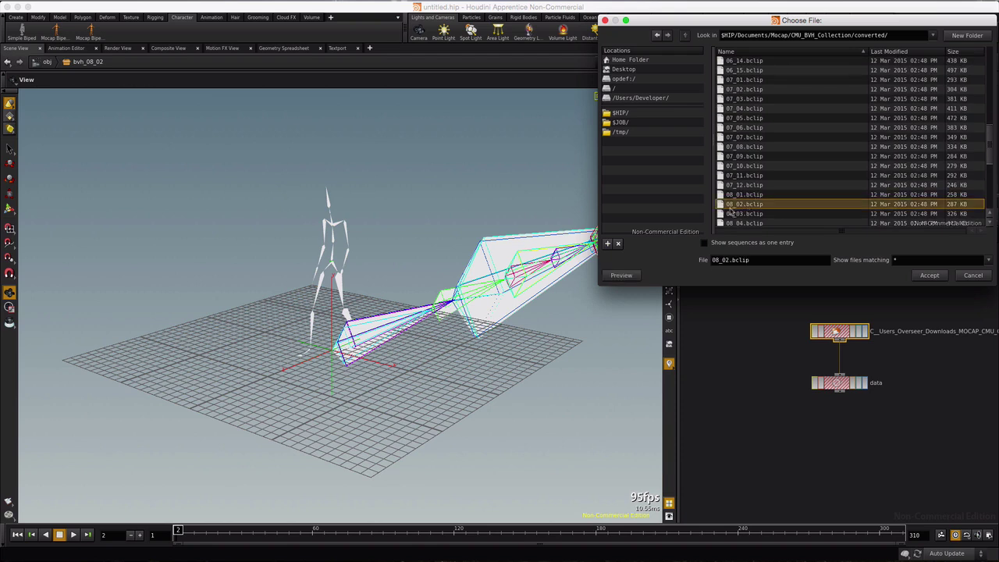
pyautogui.click(928, 276)
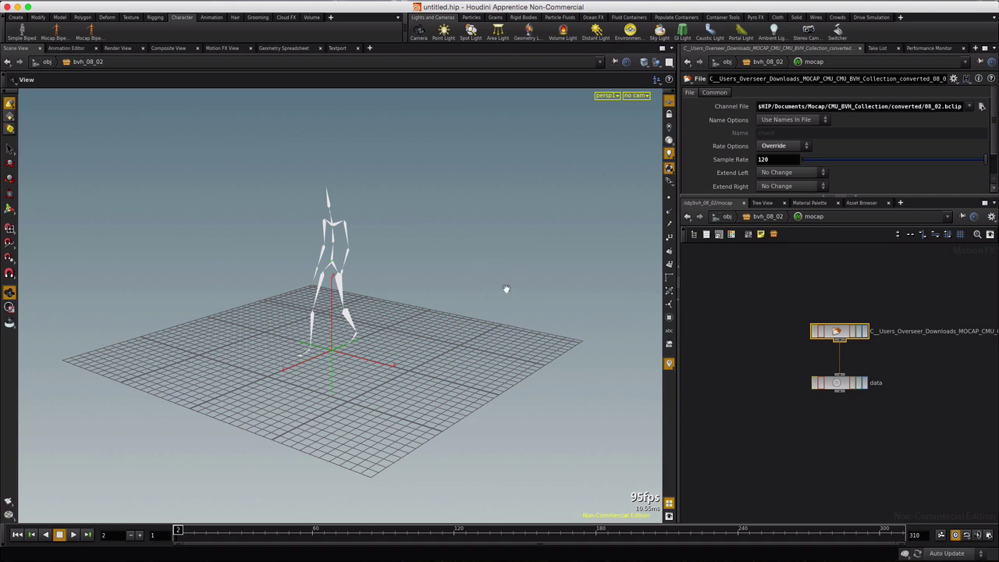
# Step: Frame and scrub the skeleton to confirm the walk plays, then rename the data Null to OUT
pyautogui.press('h')
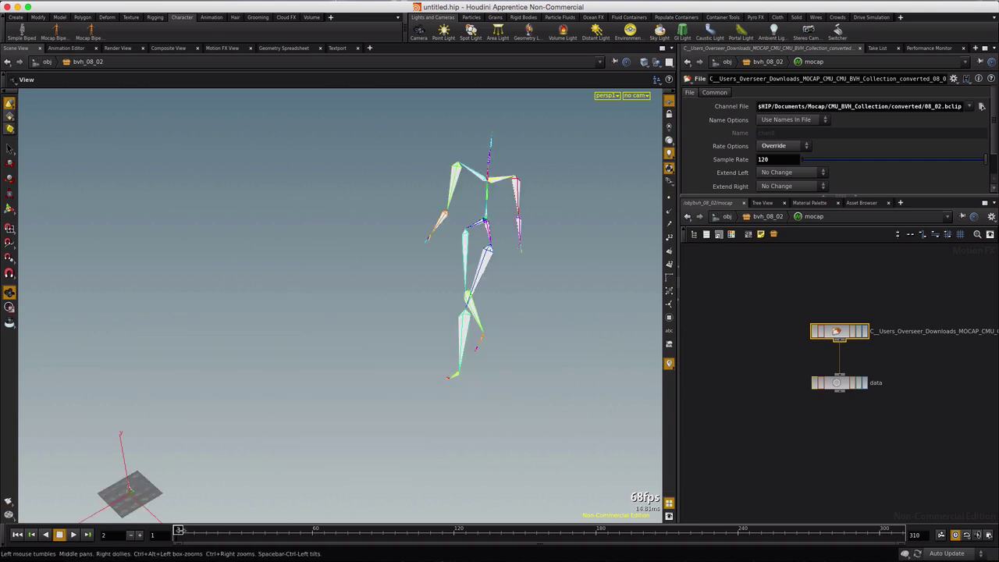
pyautogui.moveTo(179, 531)
pyautogui.mouseDown()
pyautogui.moveTo(648, 531)
pyautogui.moveTo(367, 531)
pyautogui.moveTo(391, 518)
pyautogui.mouseUp()
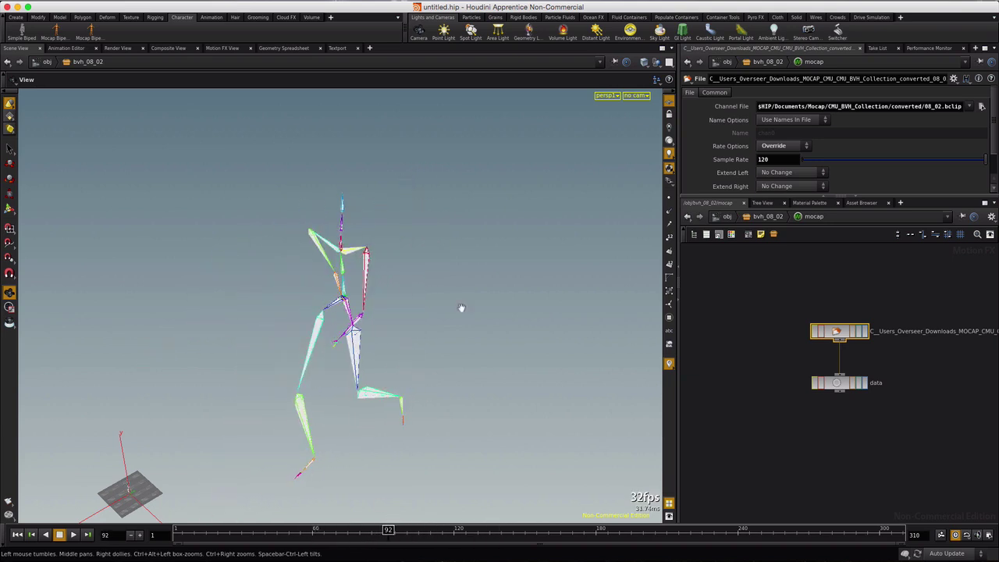
pyautogui.click(851, 384)
pyautogui.doubleClick(875, 382)
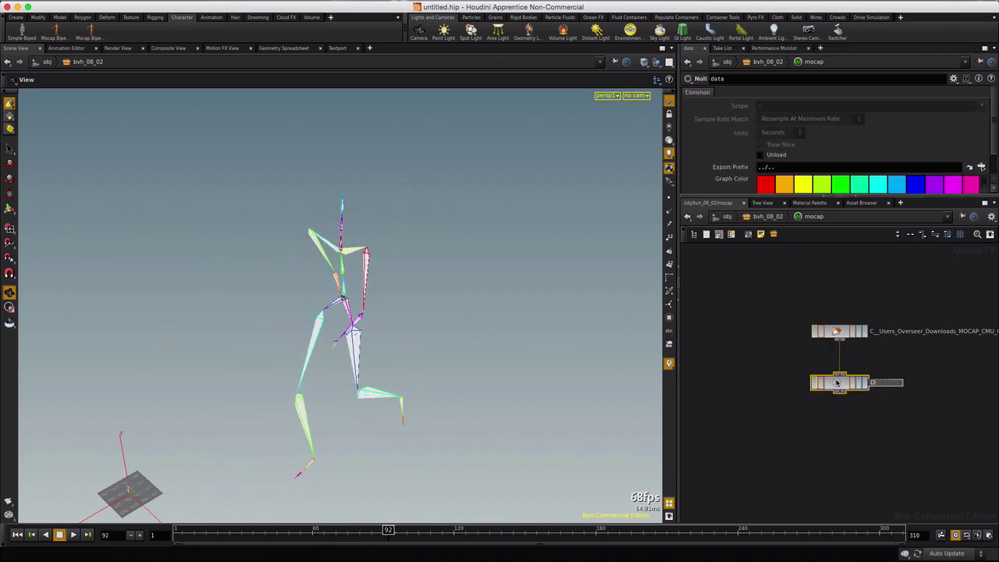
pyautogui.press('Return')
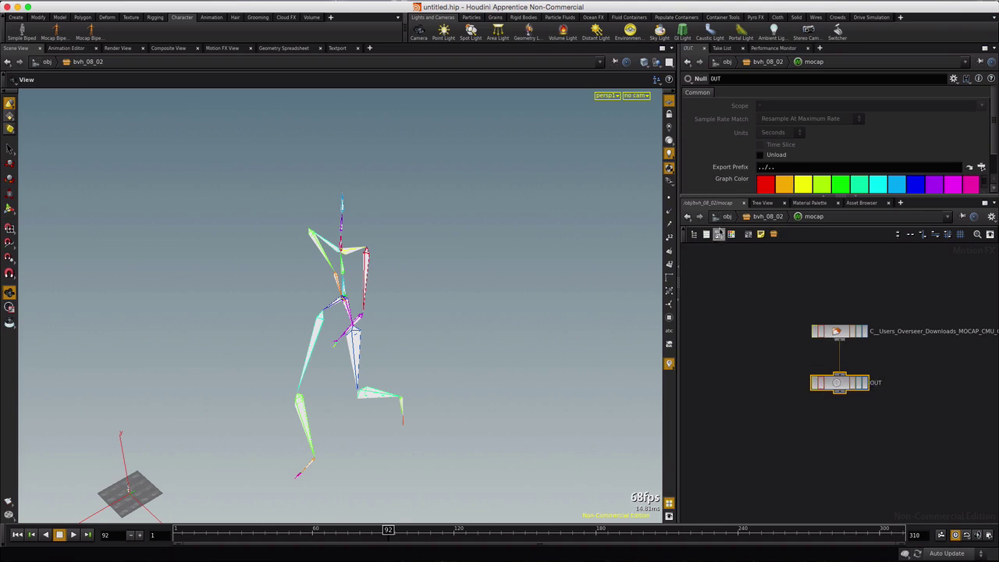
# Step: Copy the mocap CHOP network from inside bvh_08_02
pyautogui.click(726, 218)
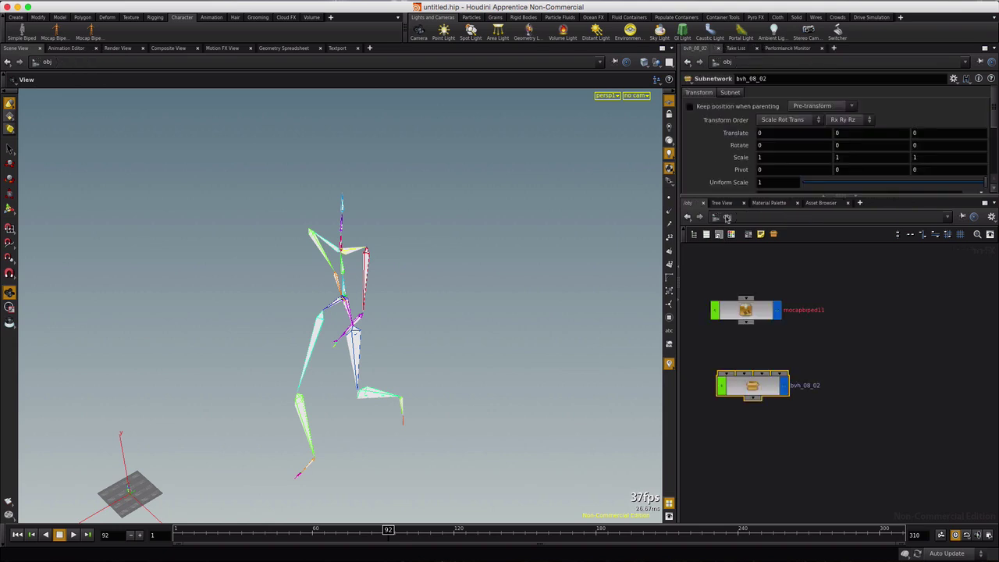
pyautogui.doubleClick(760, 383)
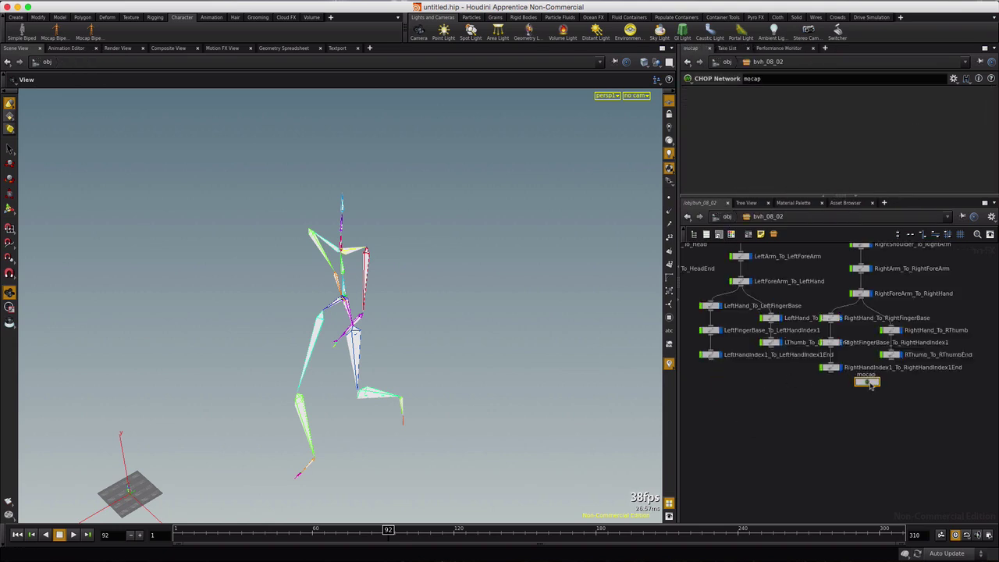
pyautogui.doubleClick(867, 382)
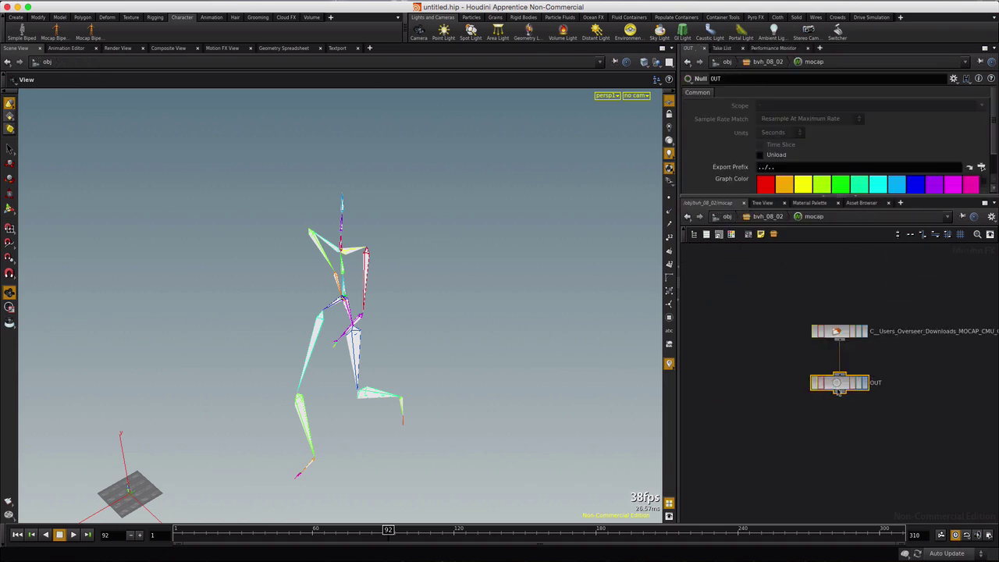
pyautogui.click(763, 217)
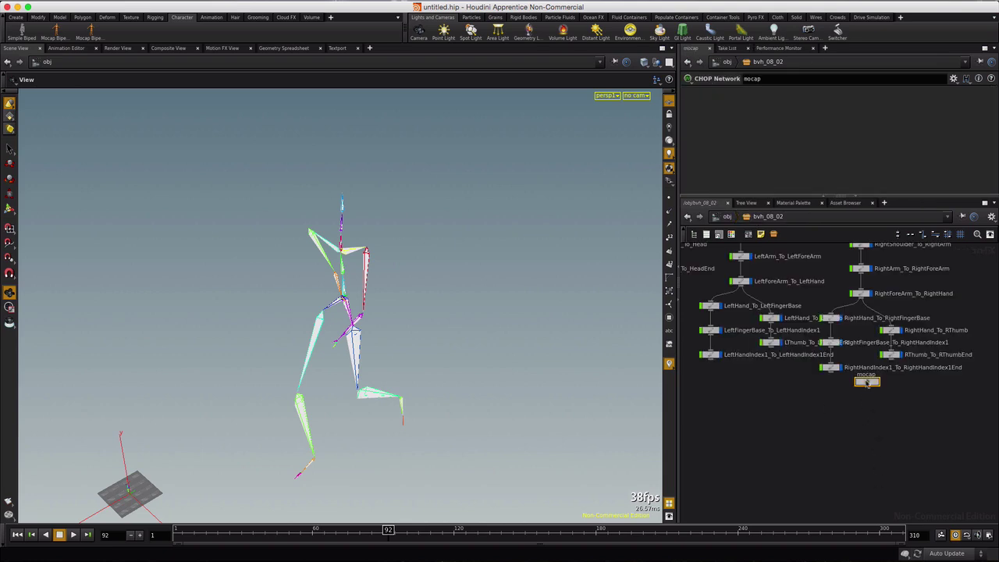
pyautogui.hotkey('ctrl', 'c')
# Step: Paste the mocap network inside mocapbiped11 beside the biped's CHOP node
pyautogui.click(727, 216)
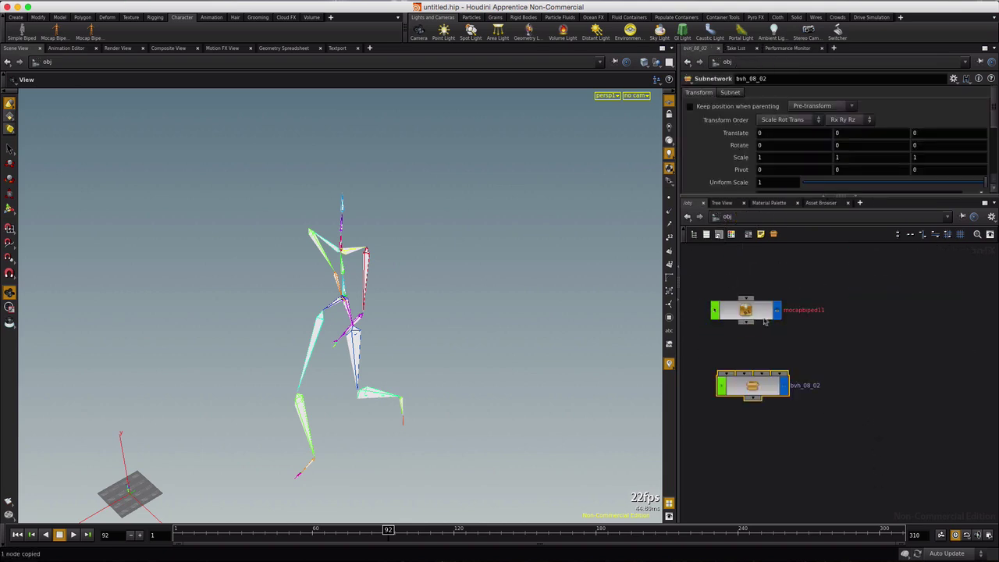
pyautogui.doubleClick(760, 317)
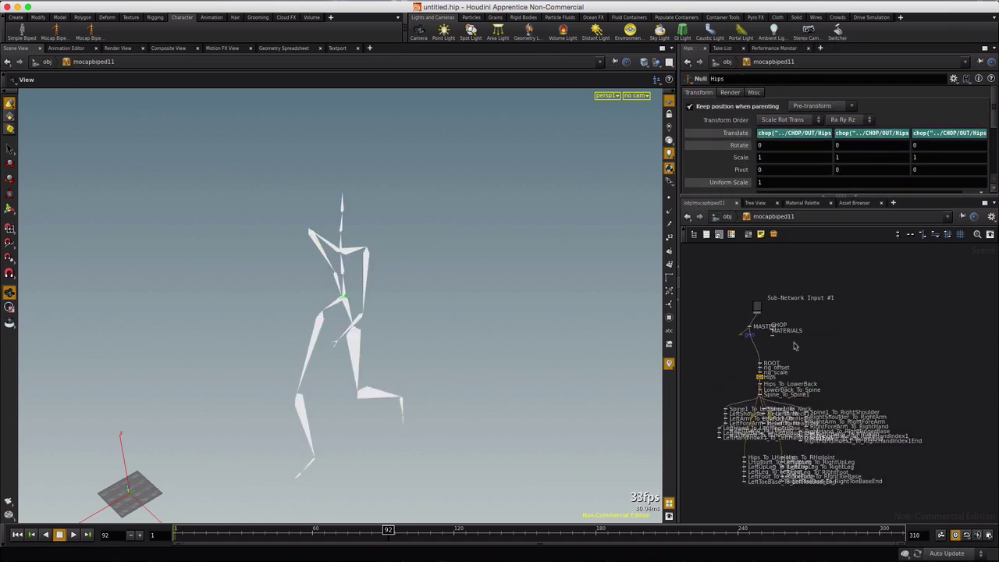
pyautogui.scroll(5, 795, 346)
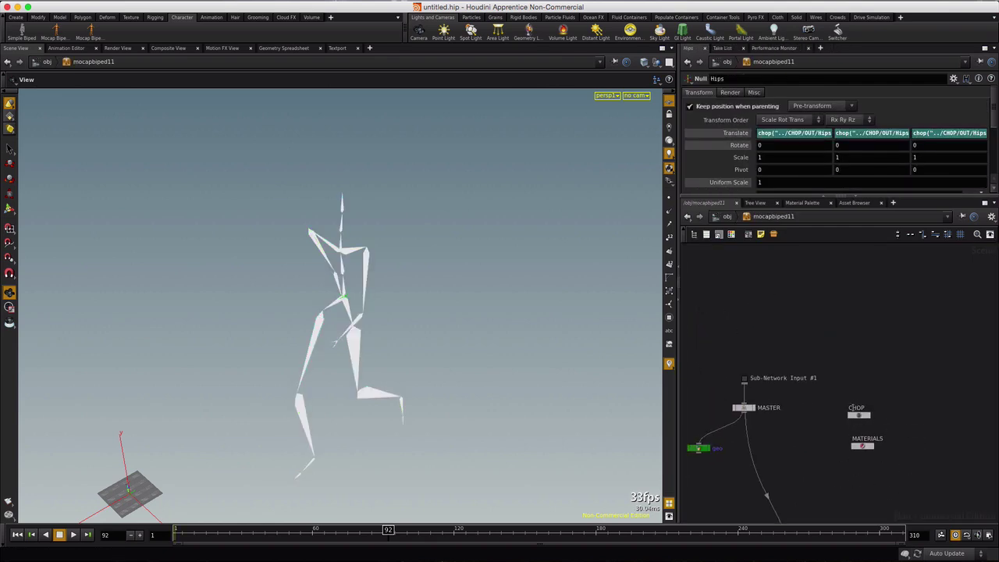
pyautogui.click(858, 414)
pyautogui.press('super+v')
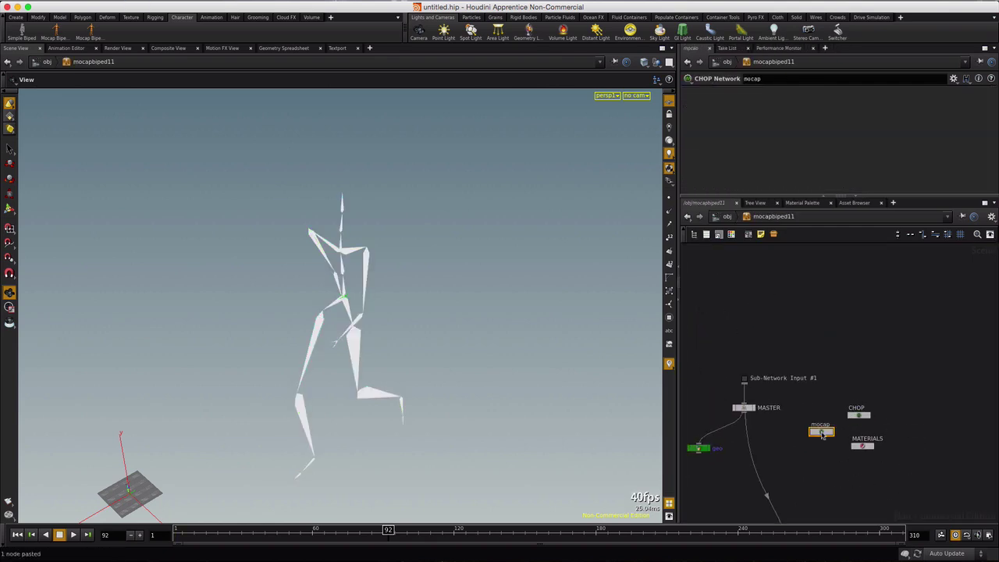
pyautogui.moveTo(847, 393)
pyautogui.mouseDown()
pyautogui.moveTo(866, 392)
pyautogui.moveTo(858, 398)
pyautogui.mouseUp()
# Step: Set bvh_08_02's Uniform Scale to 0.07, then frame and orbit the scaled skeletons
pyautogui.click(727, 216)
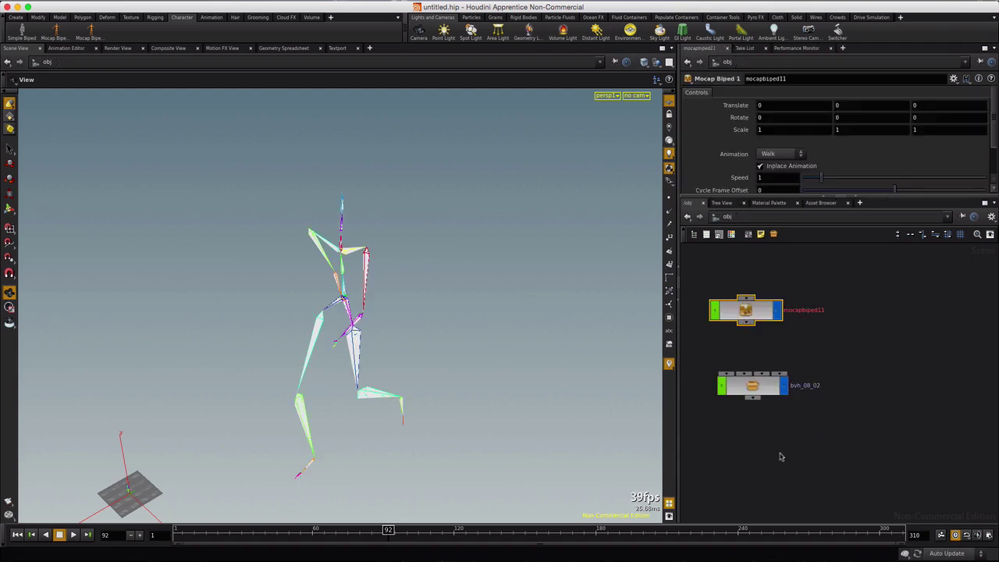
pyautogui.click(754, 390)
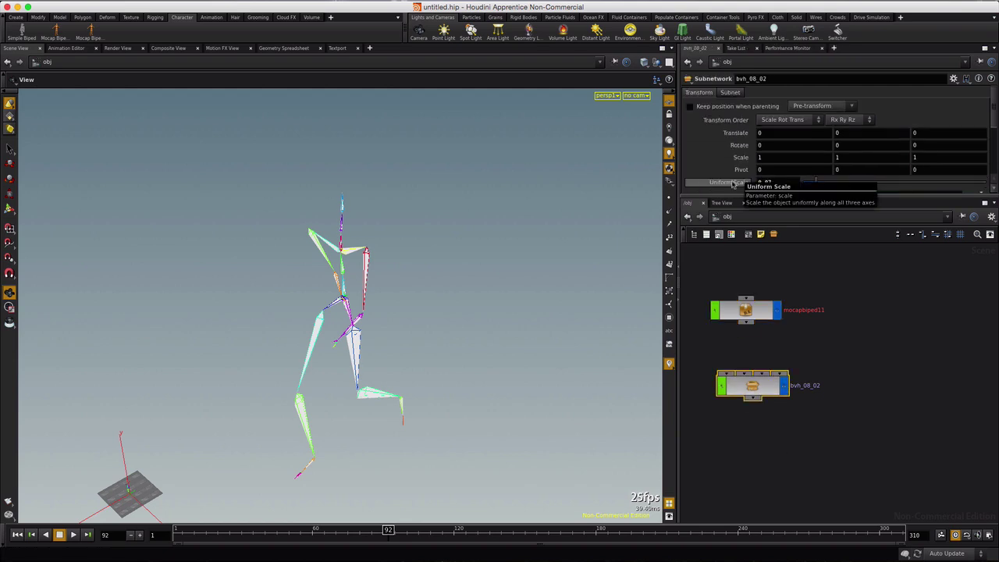
pyautogui.press('Return')
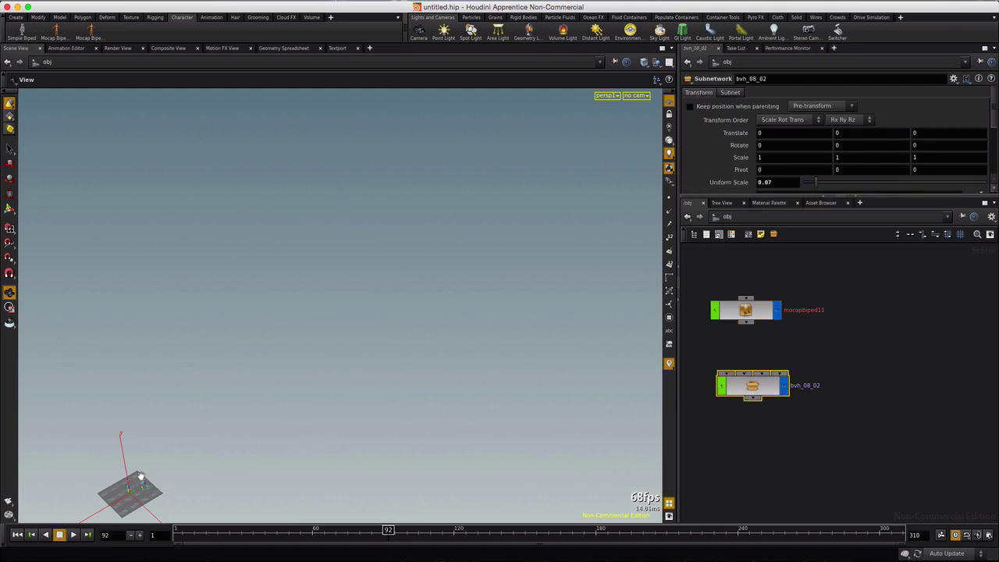
pyautogui.press('h')
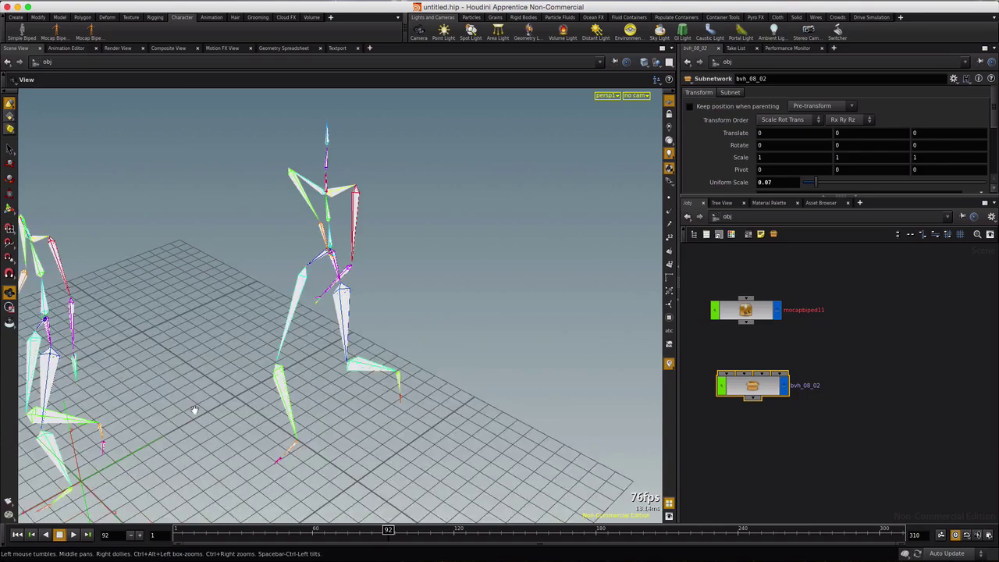
pyautogui.moveTo(183, 419); pyautogui.dragTo(412, 300)
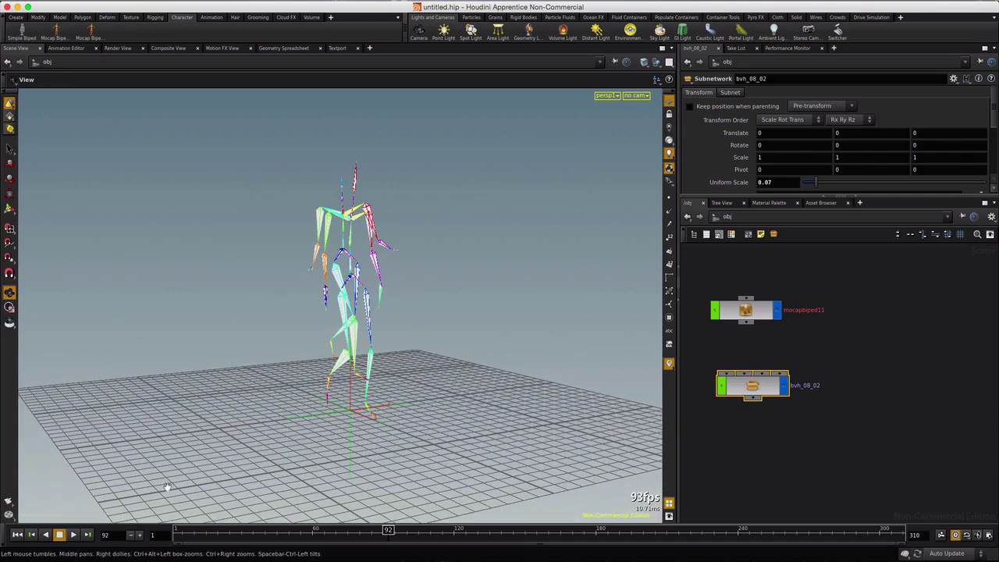
# Step: Orbit and zoom until the 0.07-scaled bvh_08_02 skeleton and Mocap Biped stand side by side
pyautogui.moveTo(473, 406); pyautogui.dragTo(238, 437)
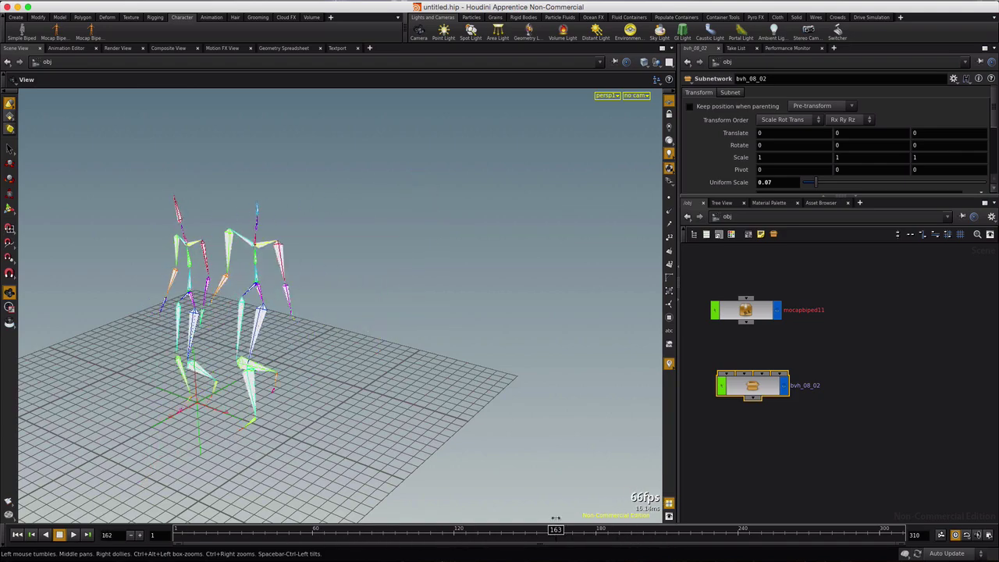
pyautogui.moveTo(526, 506); pyautogui.dragTo(252, 298)
pyautogui.moveTo(265, 211); pyautogui.dragTo(413, 320)
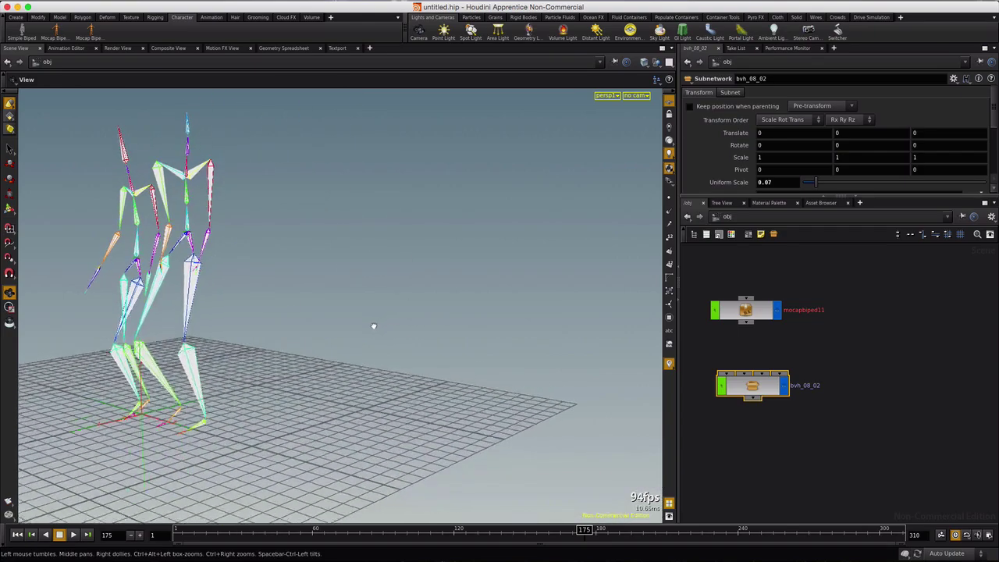
pyautogui.moveTo(374, 326); pyautogui.dragTo(441, 332)
pyautogui.scroll(5, 373, 316)
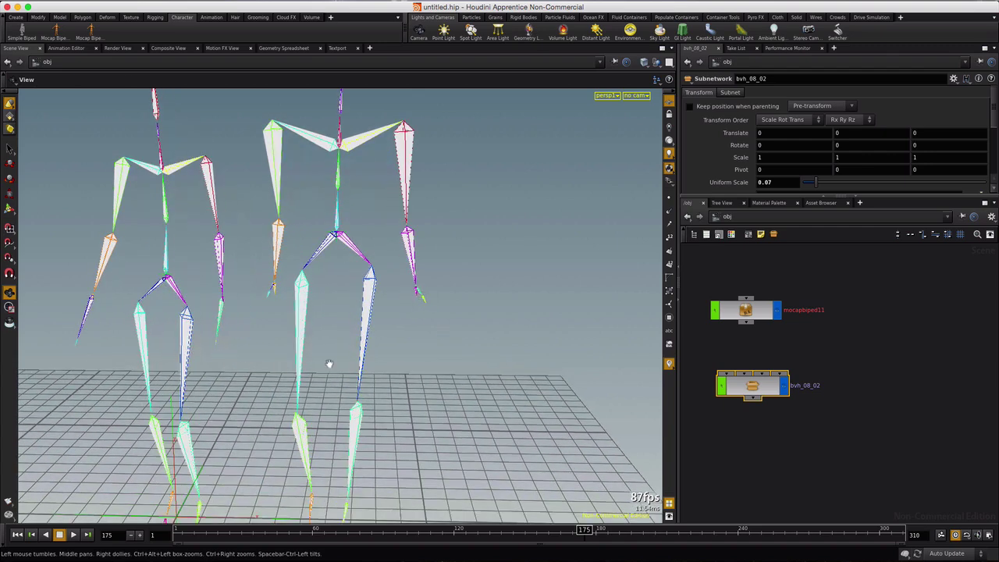
pyautogui.scroll(-5, 357, 361)
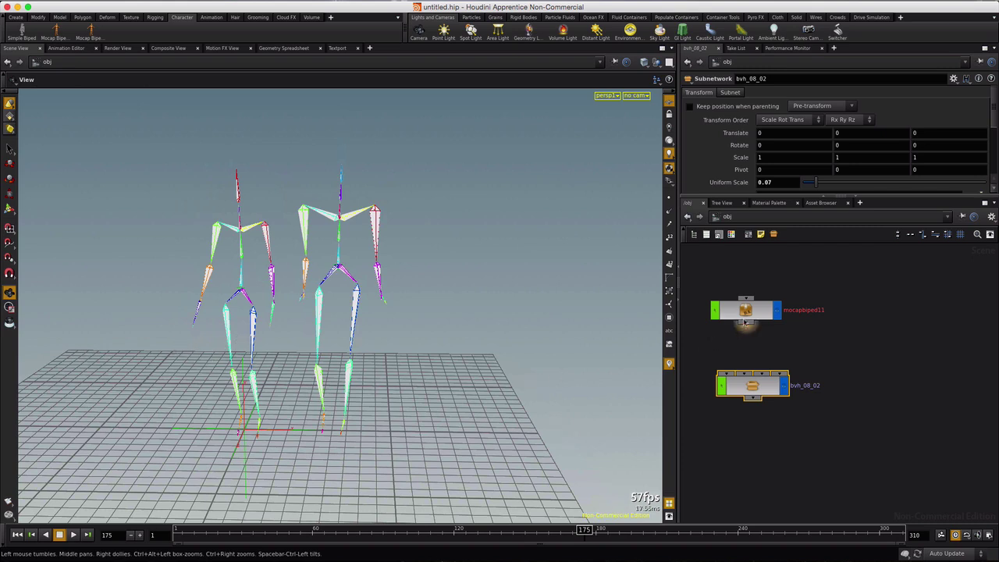
# Step: Inside mocapbiped11, select Hips_To_LowerBack and reveal its chop("../CHOP/OUT/Hips_To_LowerBack:rx") Rotate expression
pyautogui.doubleClick(746, 316)
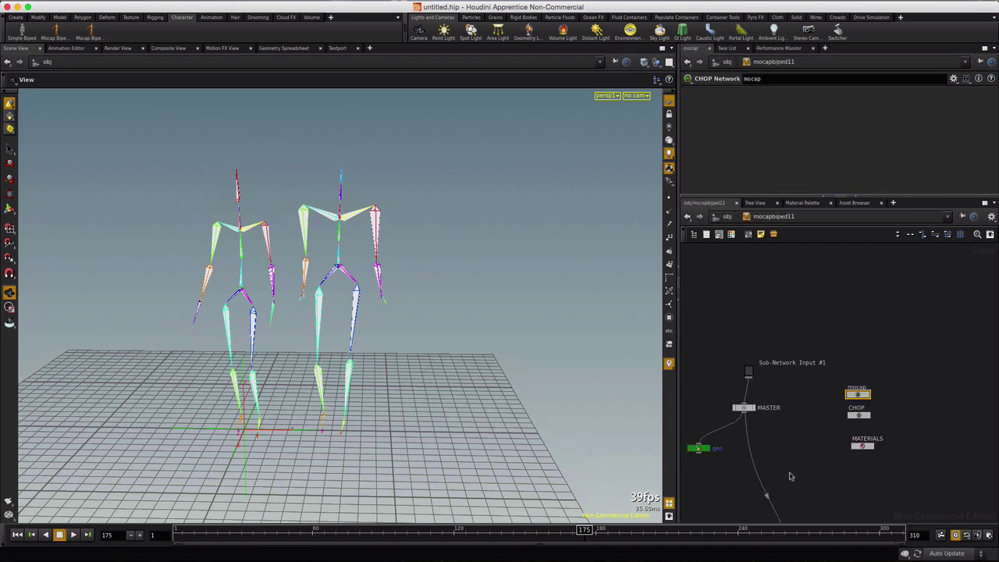
pyautogui.scroll(-5, 781, 468)
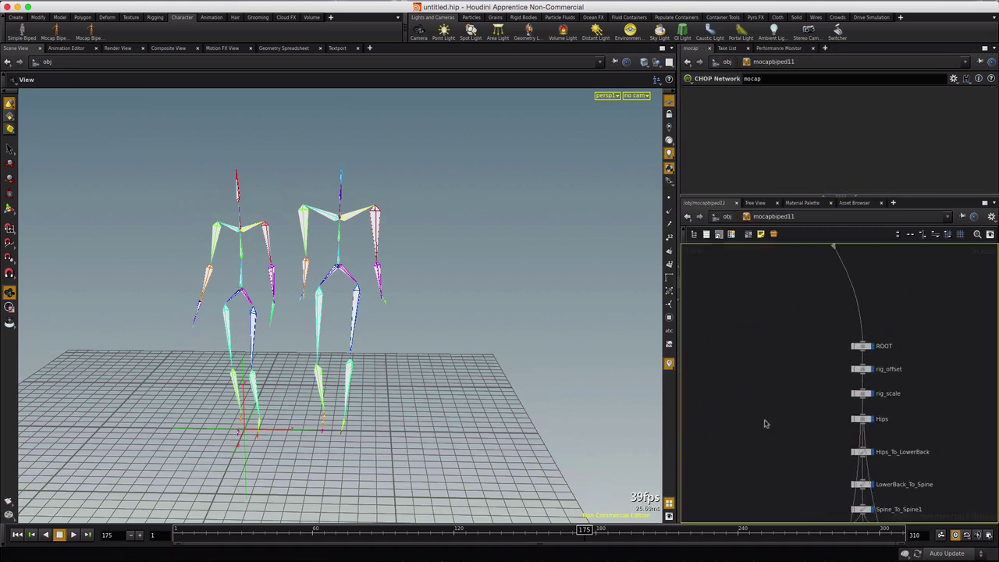
pyautogui.scroll(-5, 762, 452)
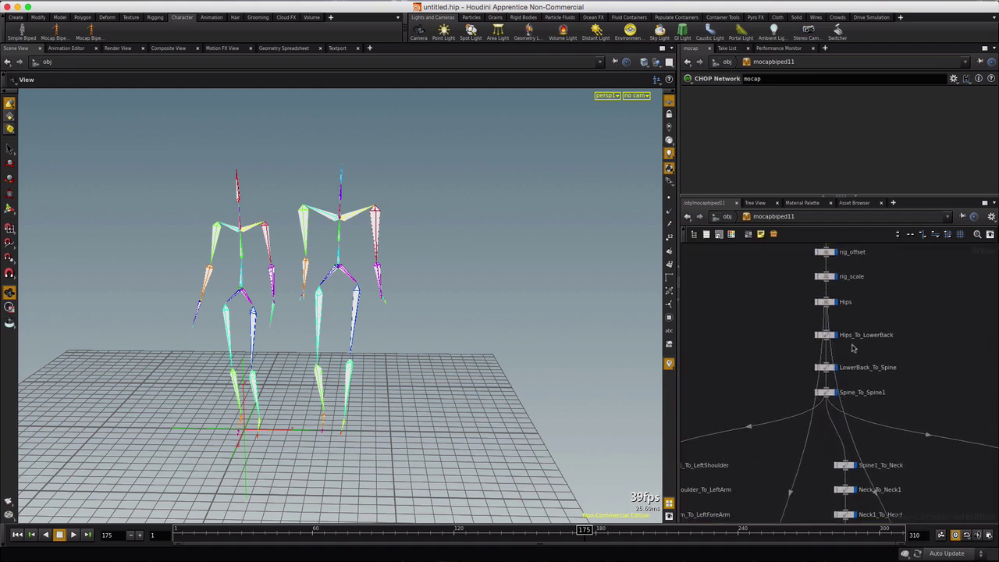
pyautogui.click(829, 335)
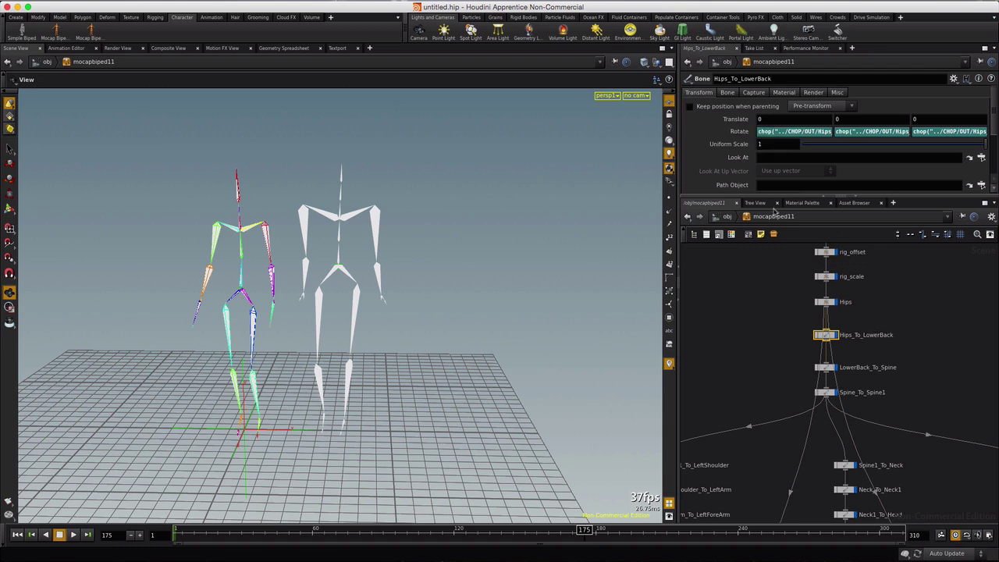
pyautogui.moveTo(898, 195); pyautogui.dragTo(905, 300)
pyautogui.click(746, 134)
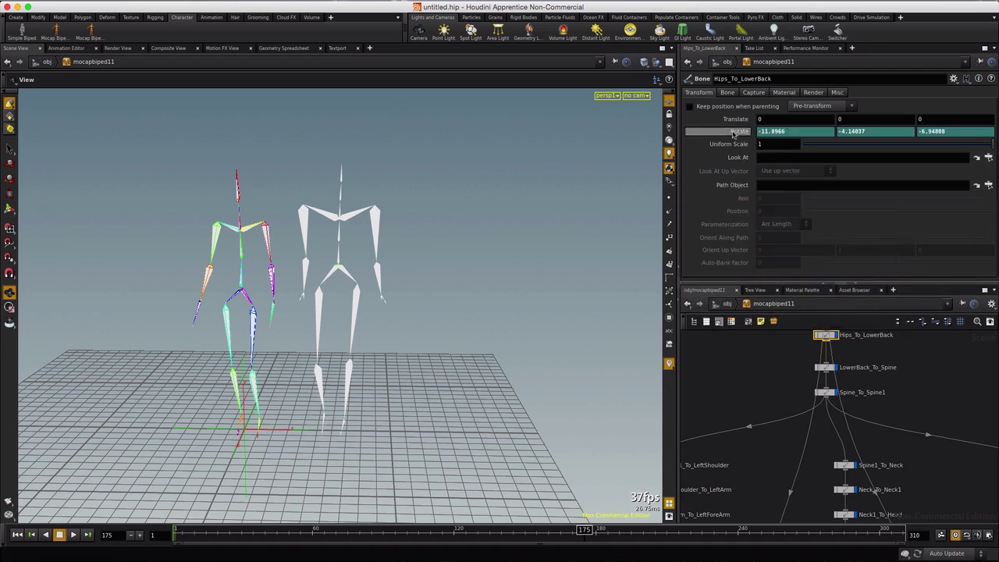
pyautogui.click(740, 131)
pyautogui.moveTo(900, 133); pyautogui.dragTo(762, 143)
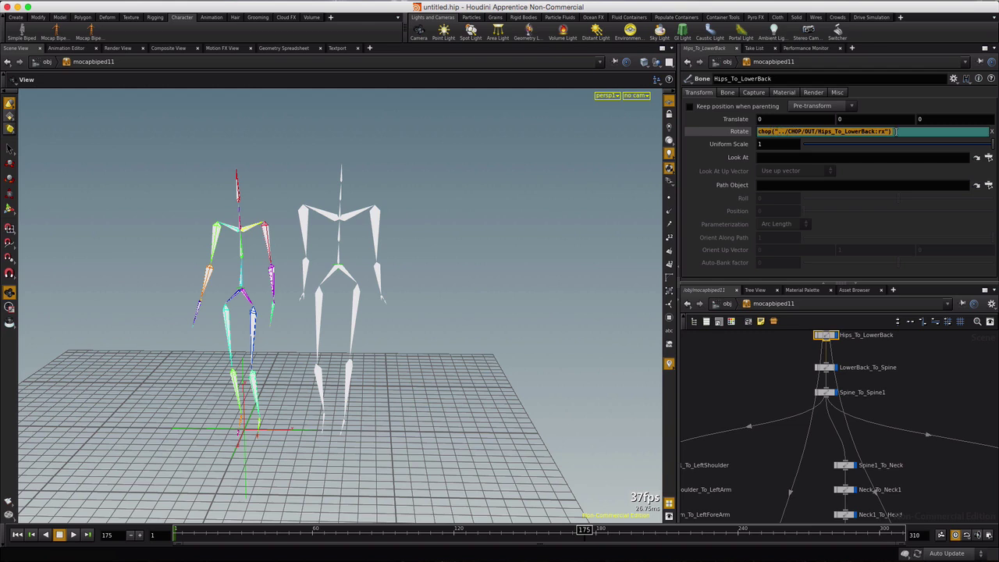
# Step: Rewrite the Hips_To_LowerBack Rotate expression as chop(chsop("../chop")+"/$OS:$CH")
pyautogui.click(821, 131)
pyautogui.moveTo(882, 132); pyautogui.dragTo(824, 131)
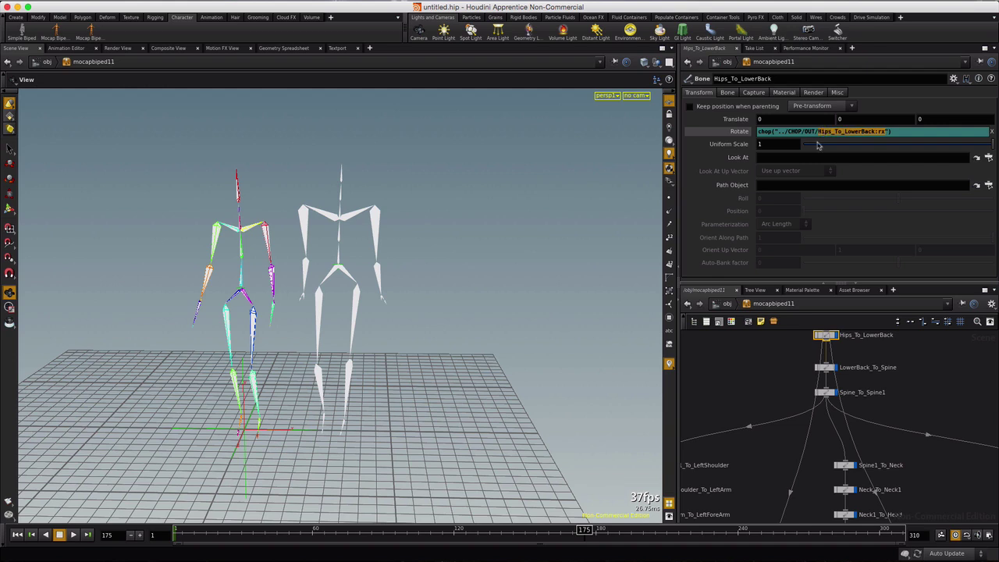
pyautogui.write('$OS:$C')
pyautogui.moveTo(816, 131); pyautogui.dragTo(780, 131)
pyautogui.write('.')
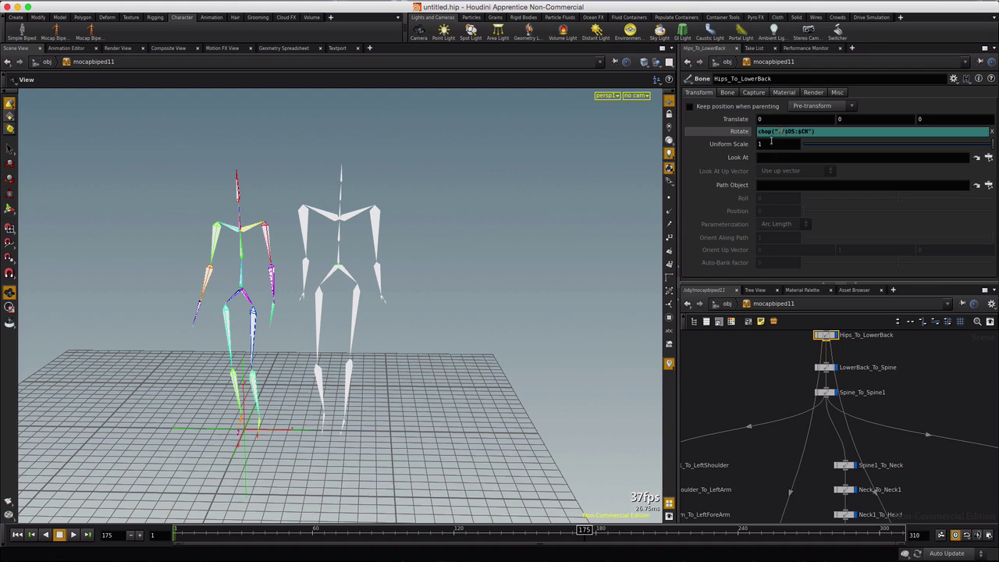
pyautogui.press('Return')
pyautogui.write('chs')
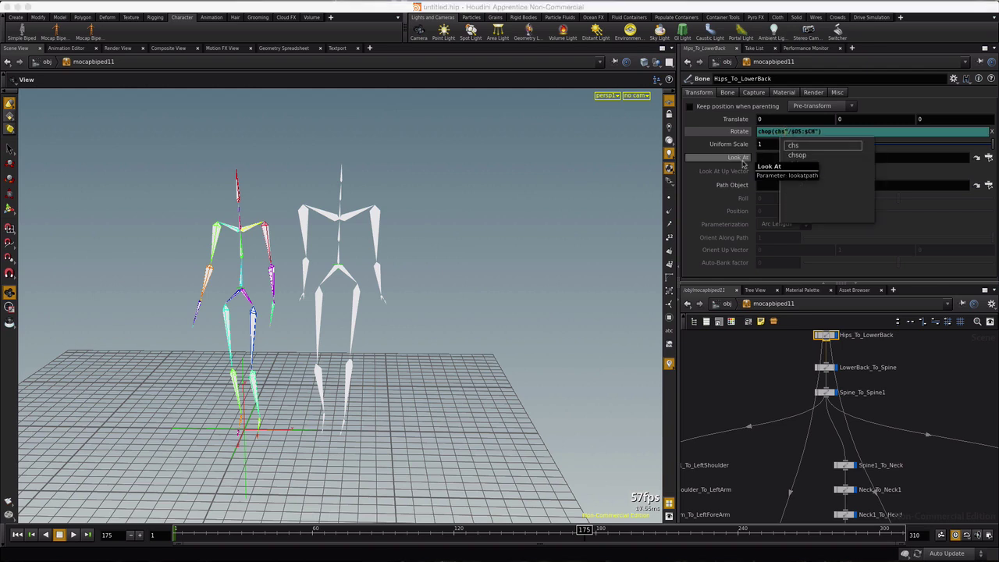
pyautogui.write('op("../chop")')
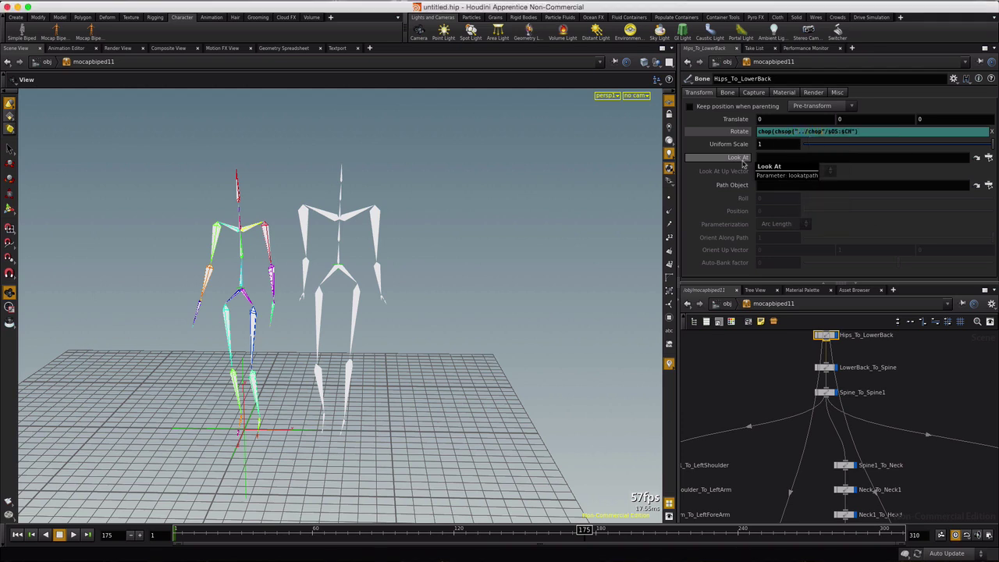
pyautogui.write('+')
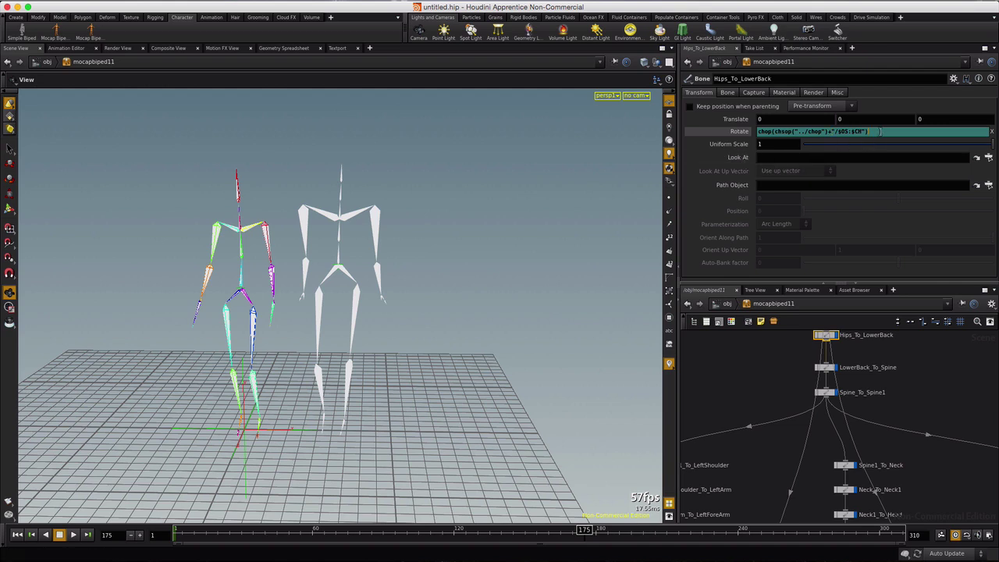
pyautogui.press('Return')
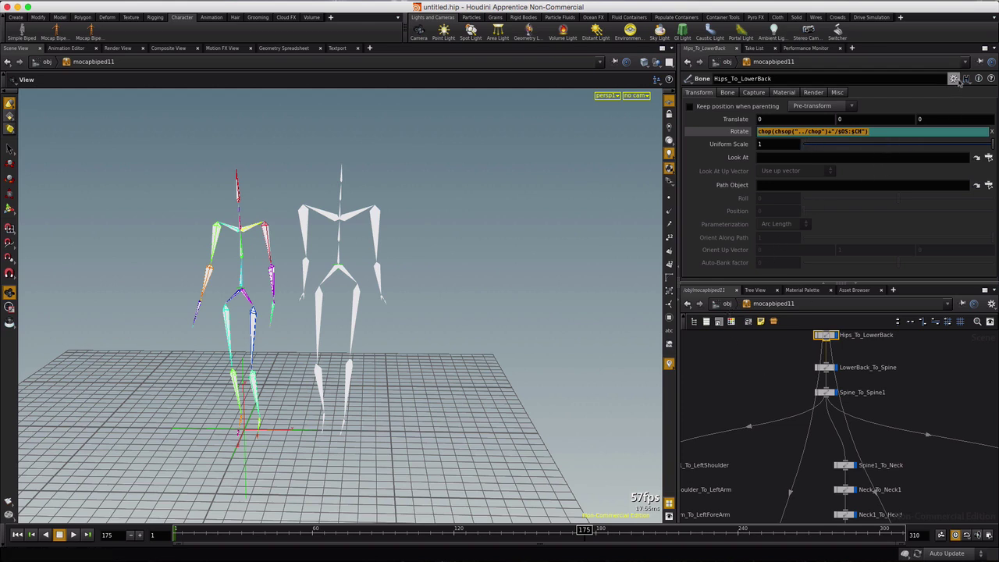
# Step: Toggle the Rotate parameter between values, expression and separate x/y/z components
pyautogui.moveTo(873, 133); pyautogui.dragTo(728, 143)
pyautogui.click(899, 132)
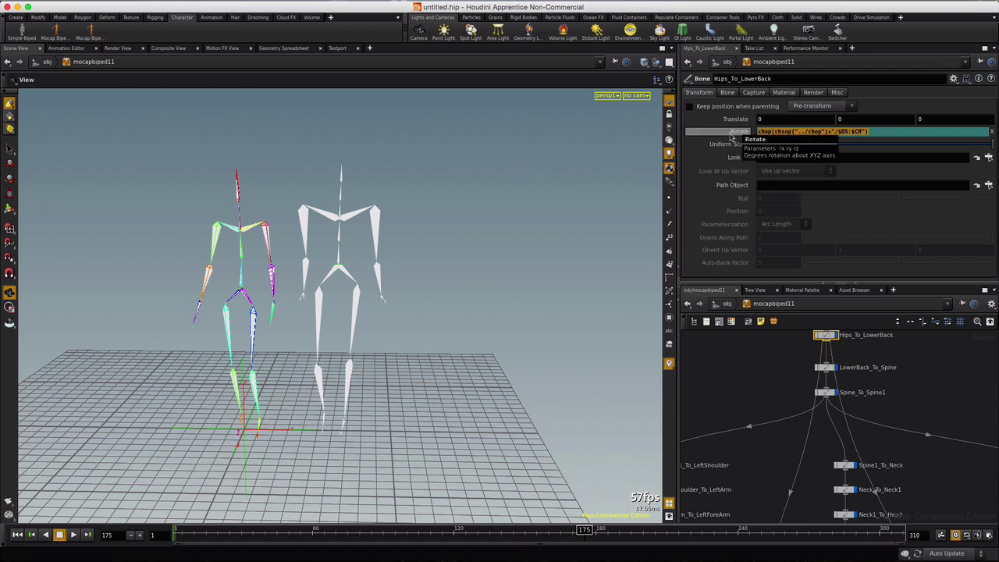
pyautogui.click(731, 133)
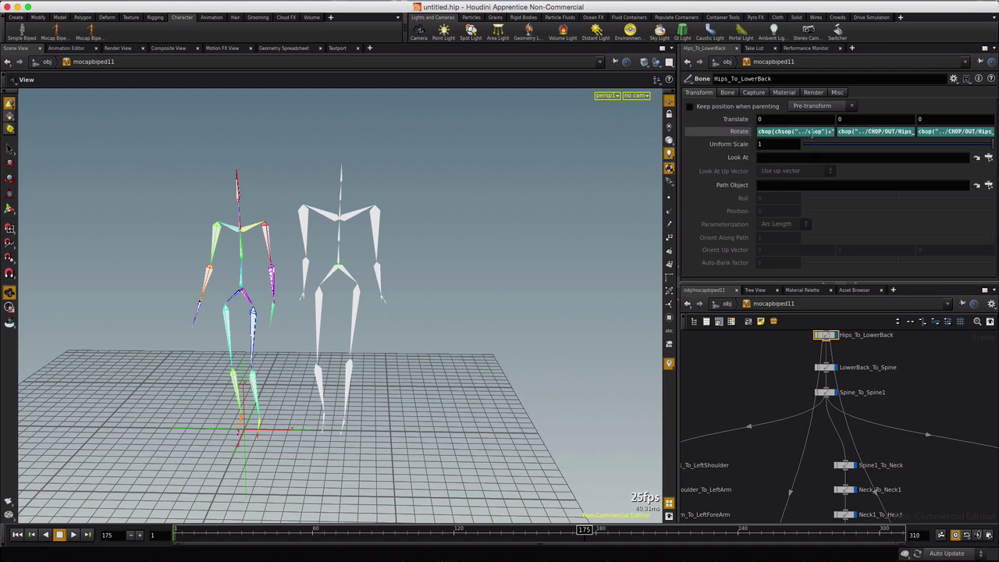
pyautogui.click(878, 132)
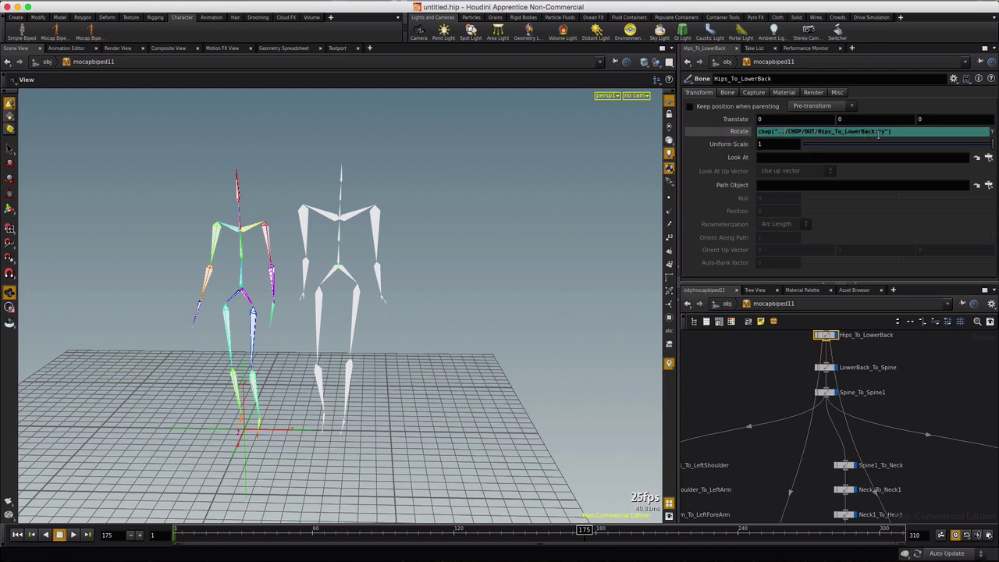
pyautogui.click(710, 134)
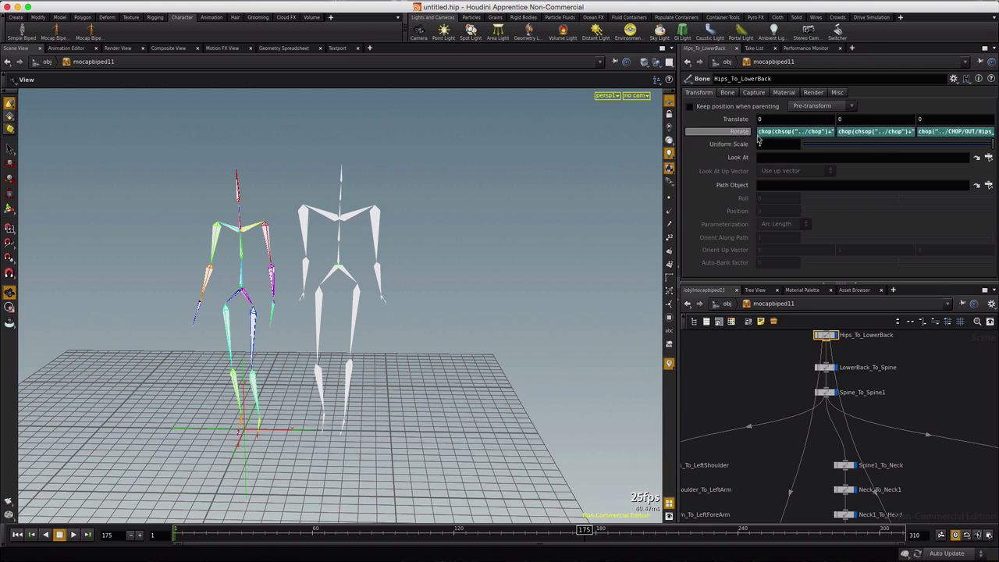
pyautogui.click(949, 133)
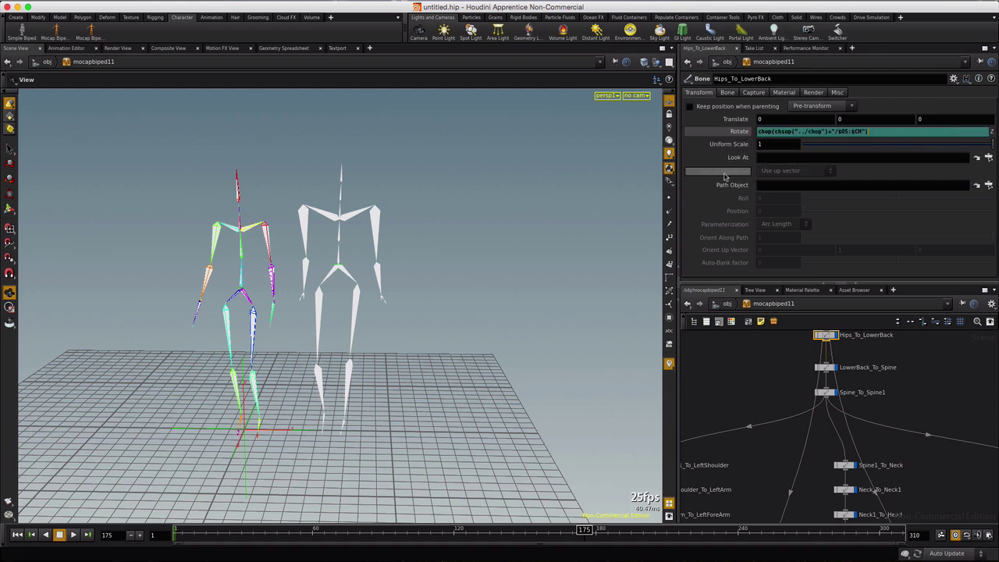
# Step: Copy the Rotate parameter and box-select all 36 bone nodes
pyautogui.rightClick(734, 134)
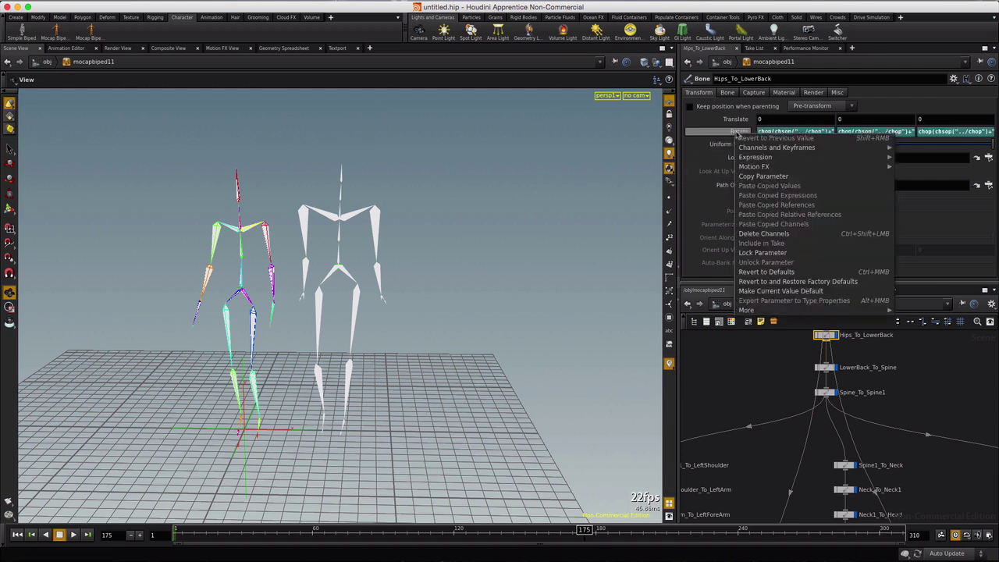
pyautogui.click(757, 176)
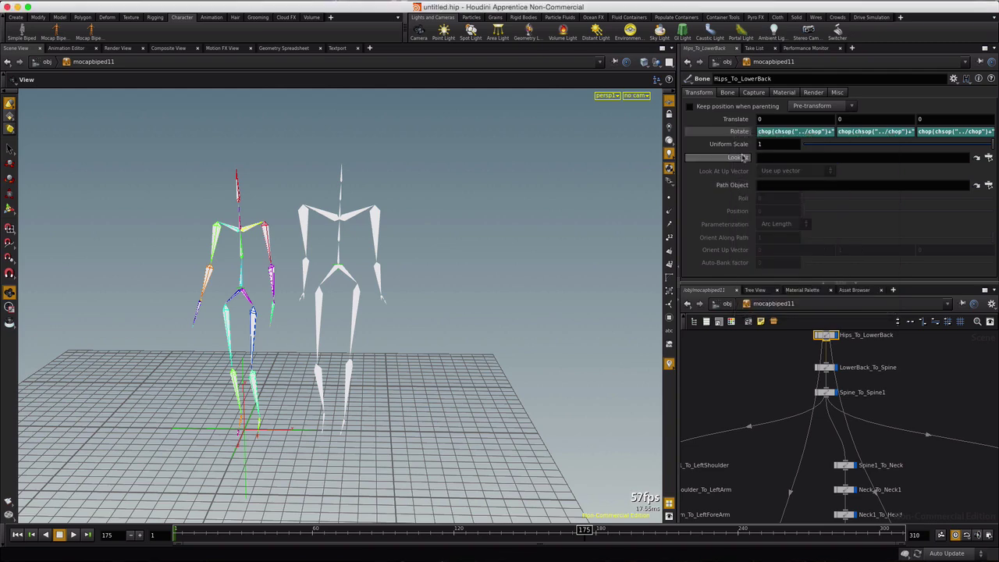
pyautogui.press('h')
pyautogui.scroll(-1, 700, 385)
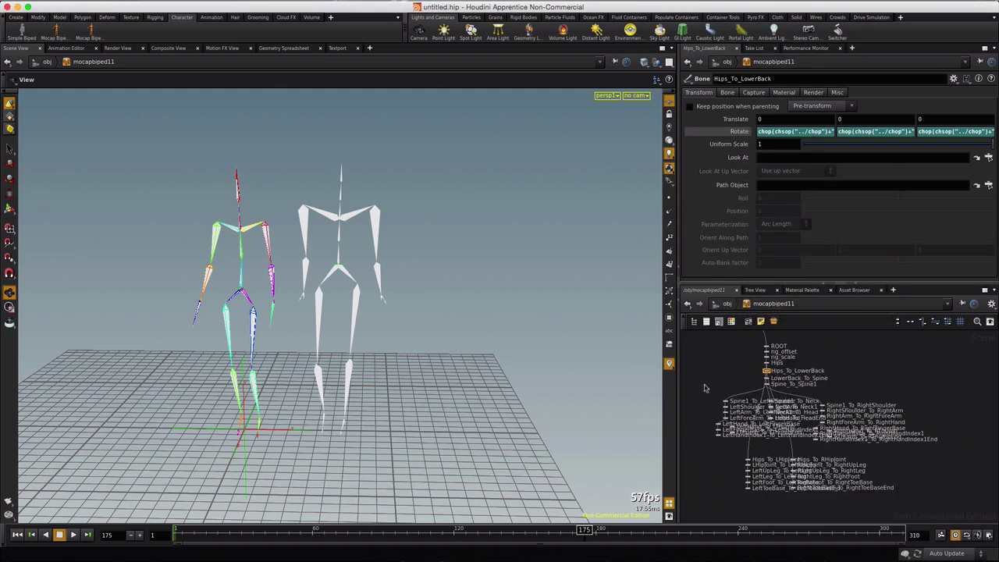
pyautogui.moveTo(700, 381); pyautogui.dragTo(951, 517)
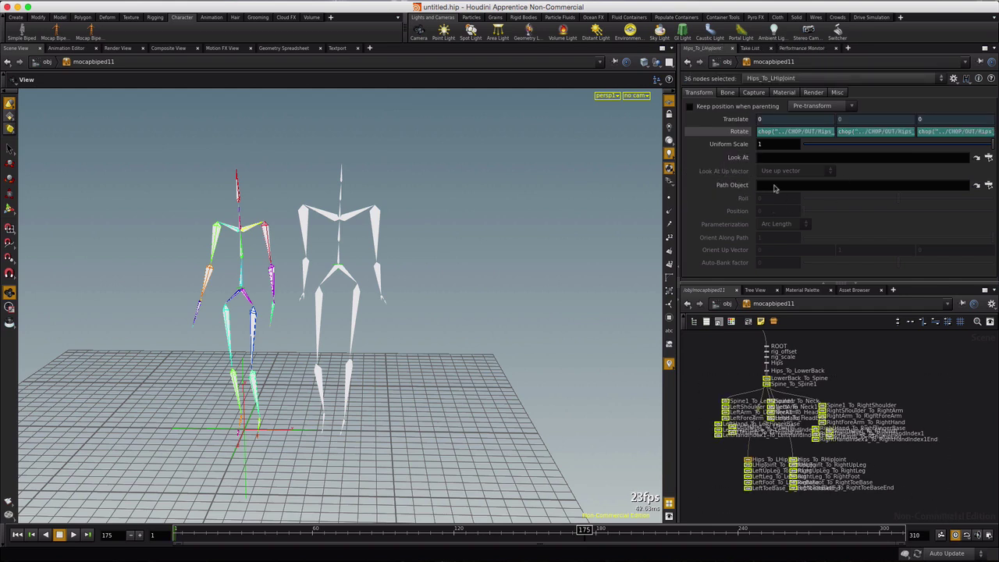
# Step: Delete the selected bones' rotate channels and paste the copied expression onto all of them
pyautogui.rightClick(736, 131)
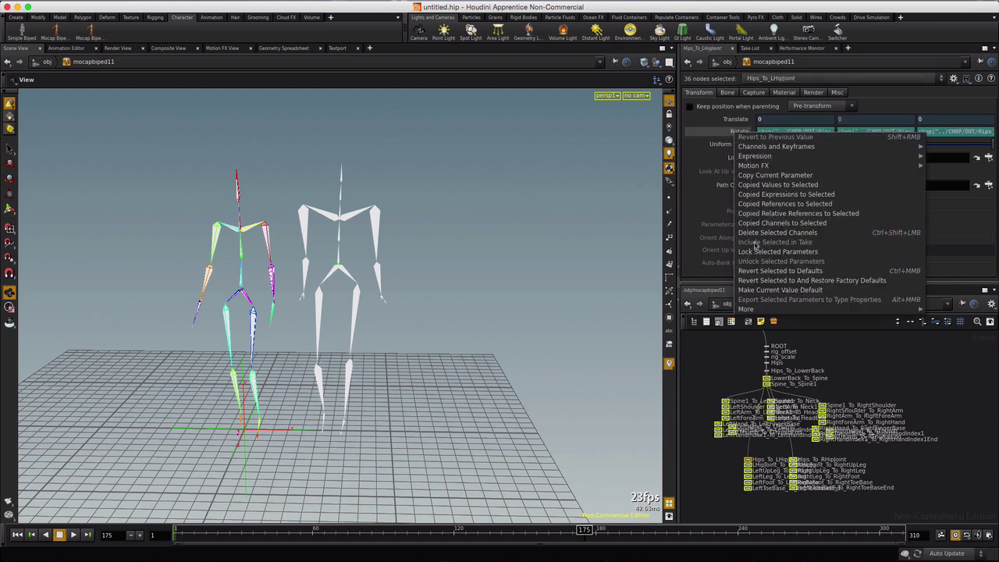
pyautogui.click(778, 233)
pyautogui.rightClick(742, 134)
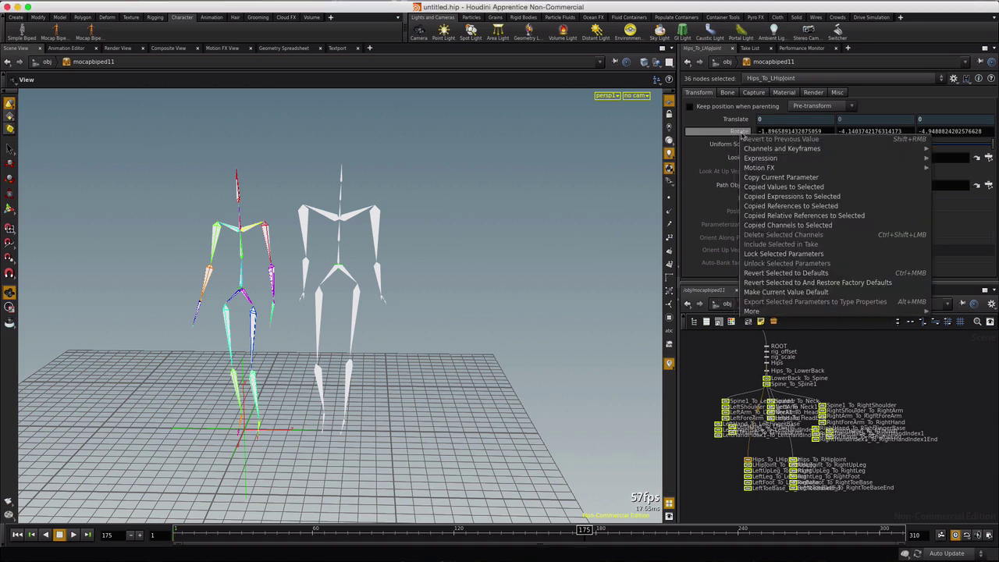
pyautogui.click(814, 198)
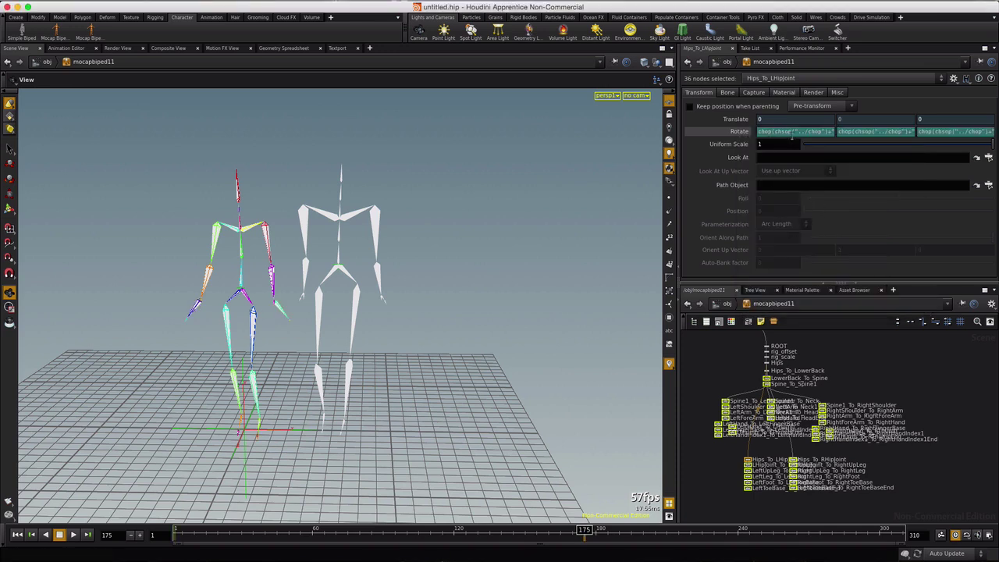
# Step: Play the animation from the first frame, then stop and rewind to frame one
pyautogui.click(17, 535)
pyautogui.click(72, 535)
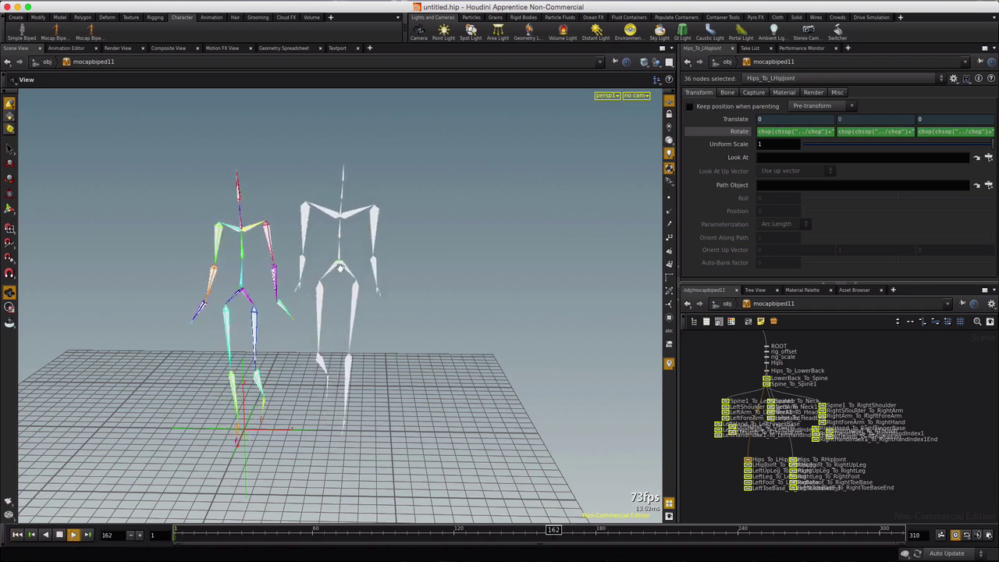
pyautogui.click(60, 534)
pyautogui.click(17, 535)
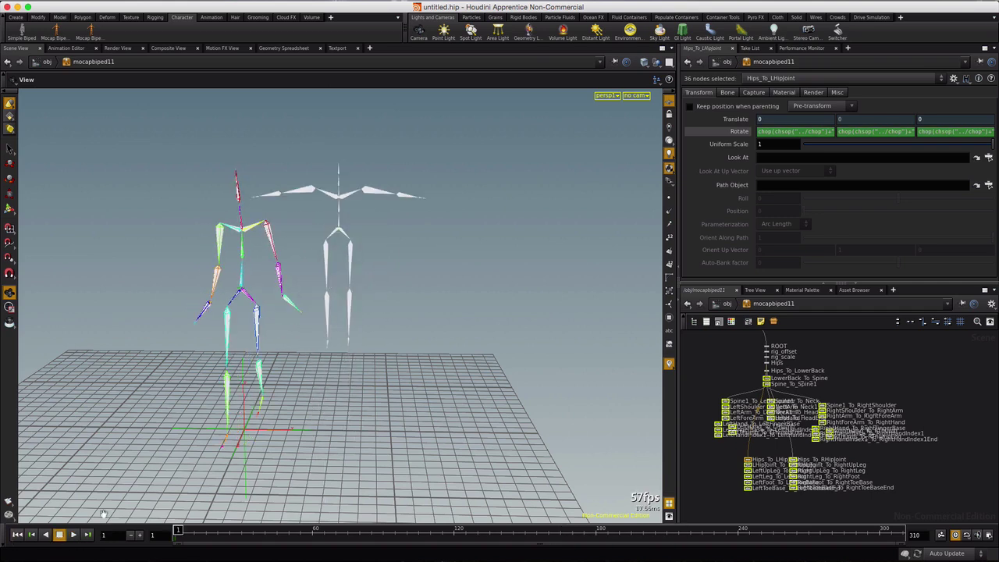
# Step: Back at /obj, scrub the timeline to watch mocapbiped11 walk alongside bvh_08_02
pyautogui.click(727, 304)
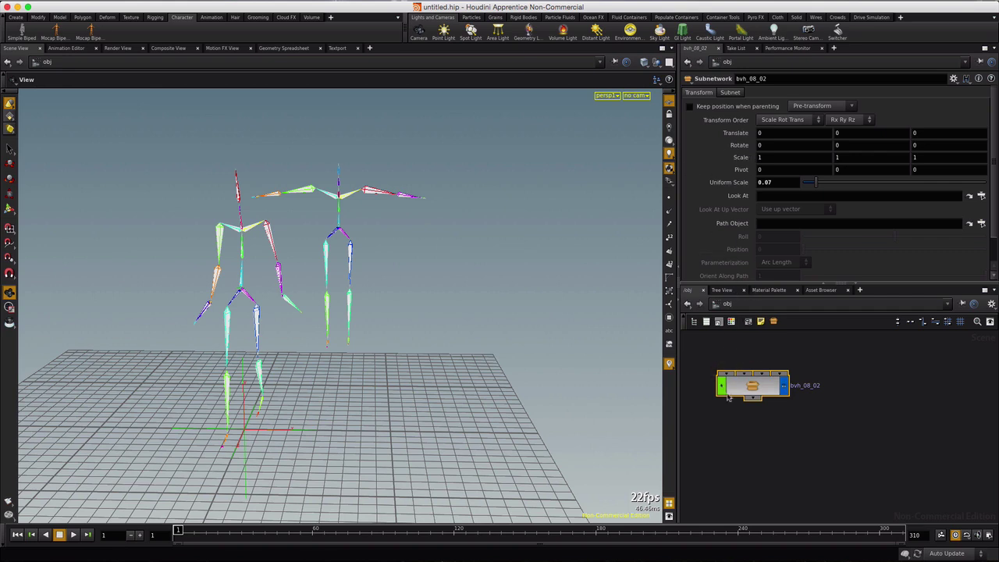
pyautogui.click(721, 305)
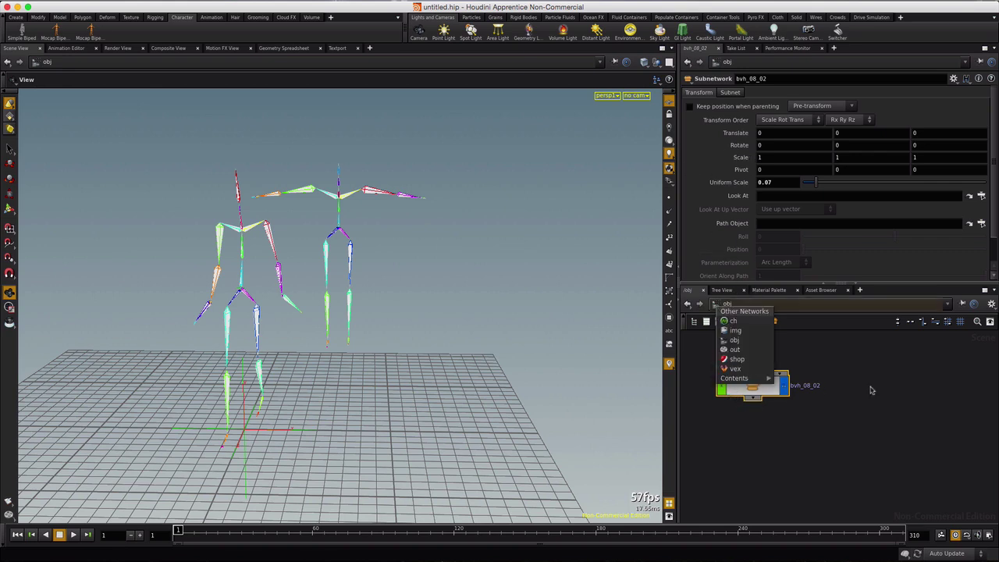
pyautogui.click(833, 379)
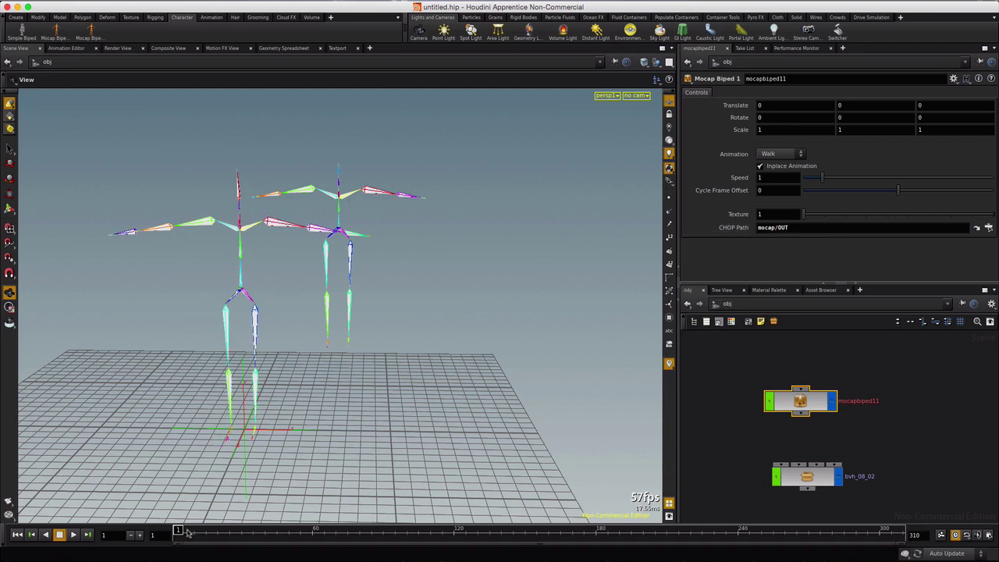
pyautogui.moveTo(178, 530); pyautogui.dragTo(317, 530)
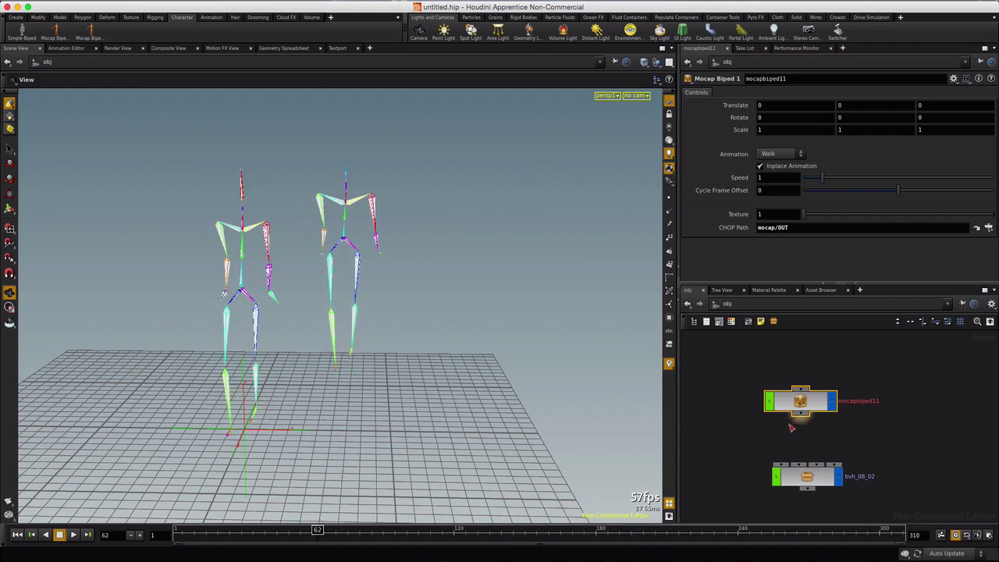
# Step: Dive into mocapbiped11 and select the Hips null
pyautogui.doubleClick(801, 401)
pyautogui.scroll(6, 744, 395)
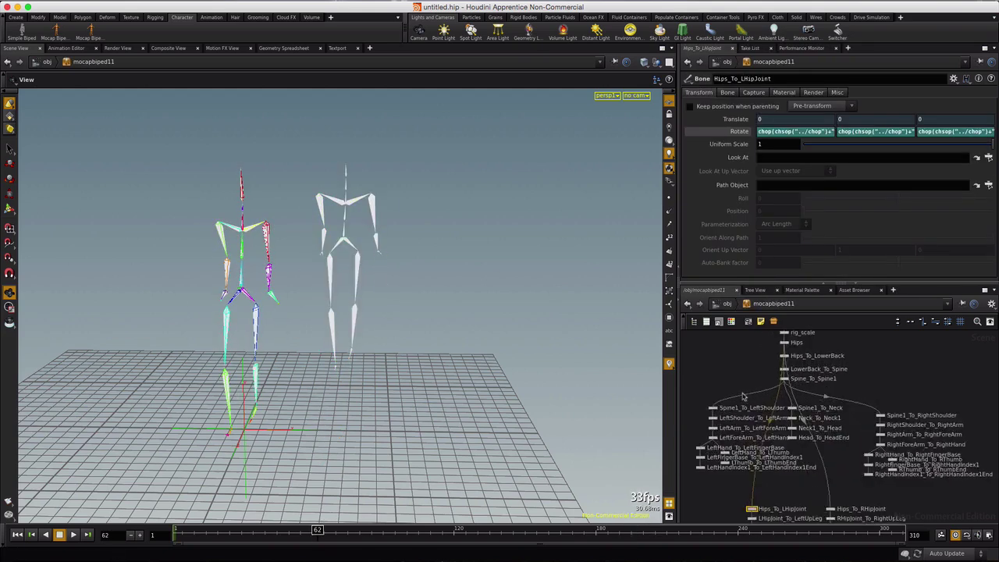
pyautogui.scroll(3, 773, 463)
pyautogui.scroll(3, 780, 441)
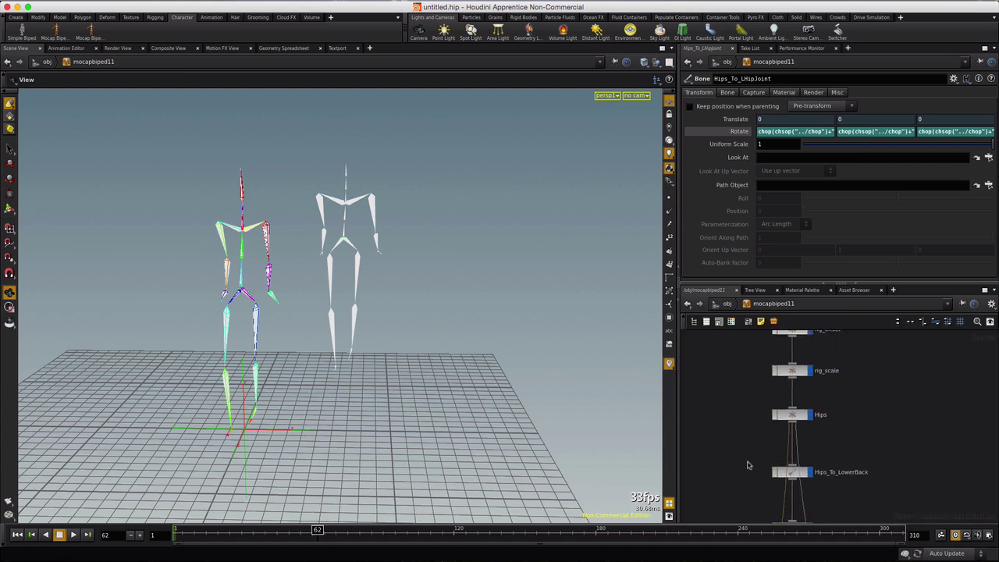
pyautogui.click(797, 473)
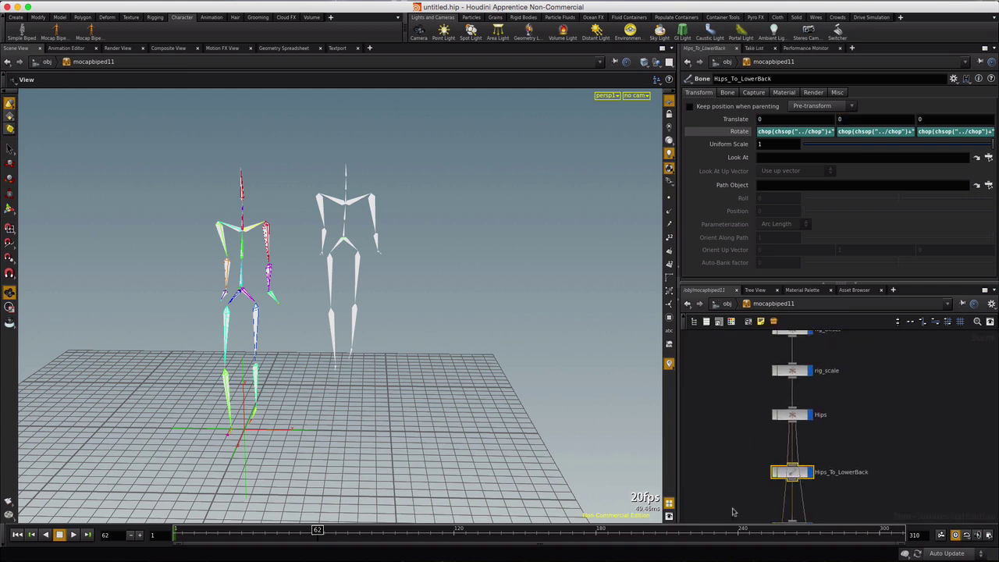
pyautogui.click(799, 418)
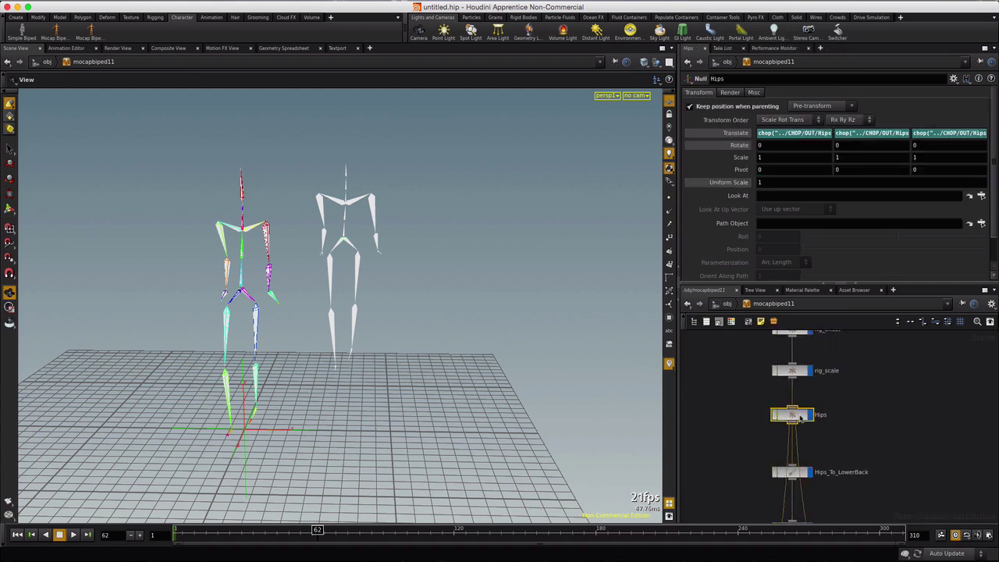
# Step: Replace the Hips Translate expressions' CHOP/OUT reference with chop(chsop("../chop")+"/$OS:$CH")
pyautogui.click(781, 134)
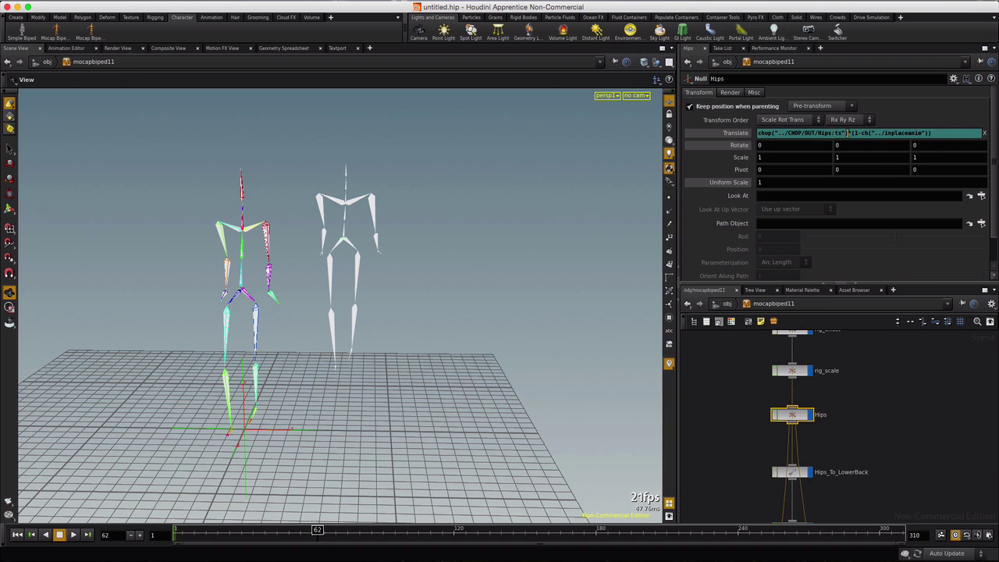
pyautogui.moveTo(848, 134); pyautogui.dragTo(757, 133)
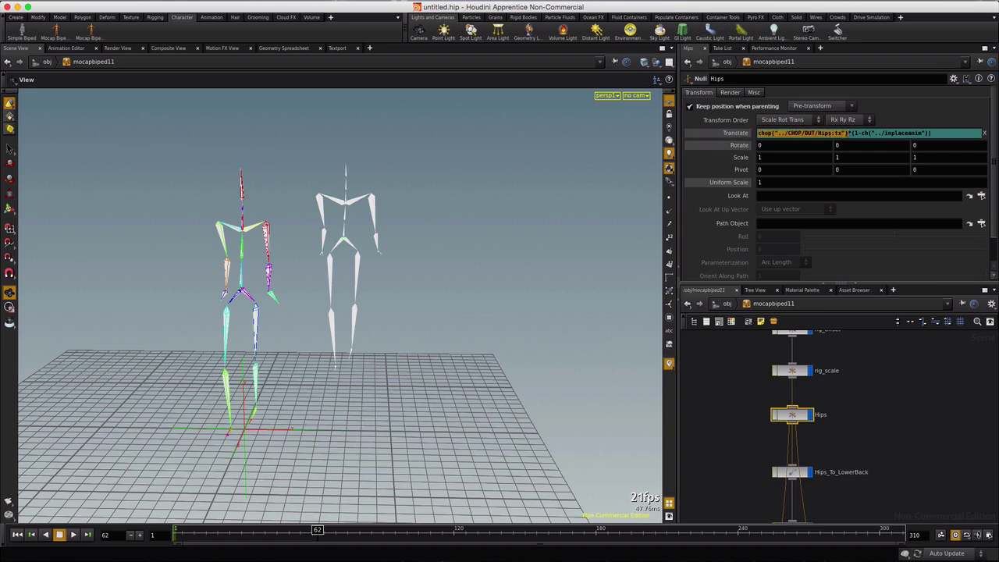
pyautogui.press('super+v')
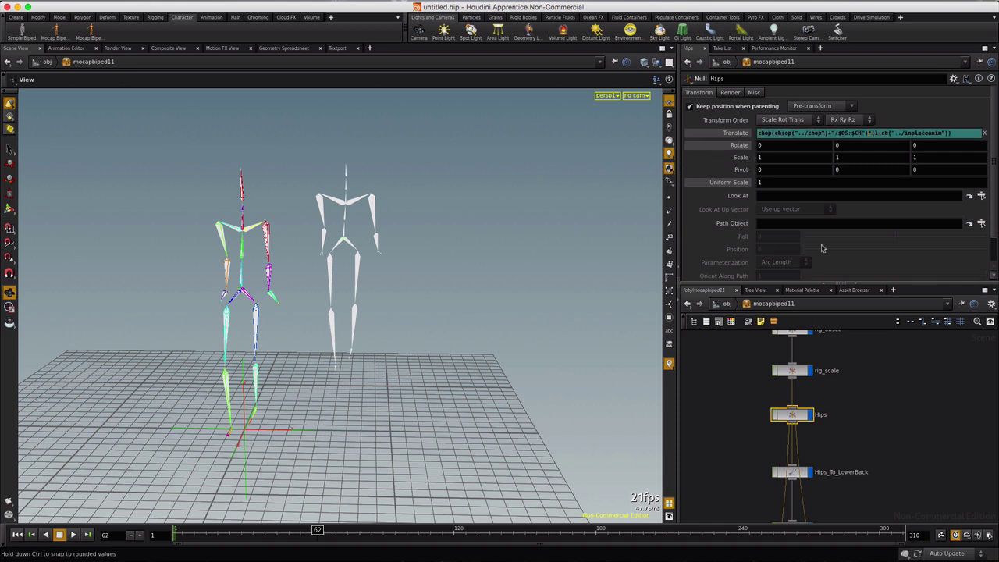
pyautogui.press('Return')
pyautogui.click(837, 133)
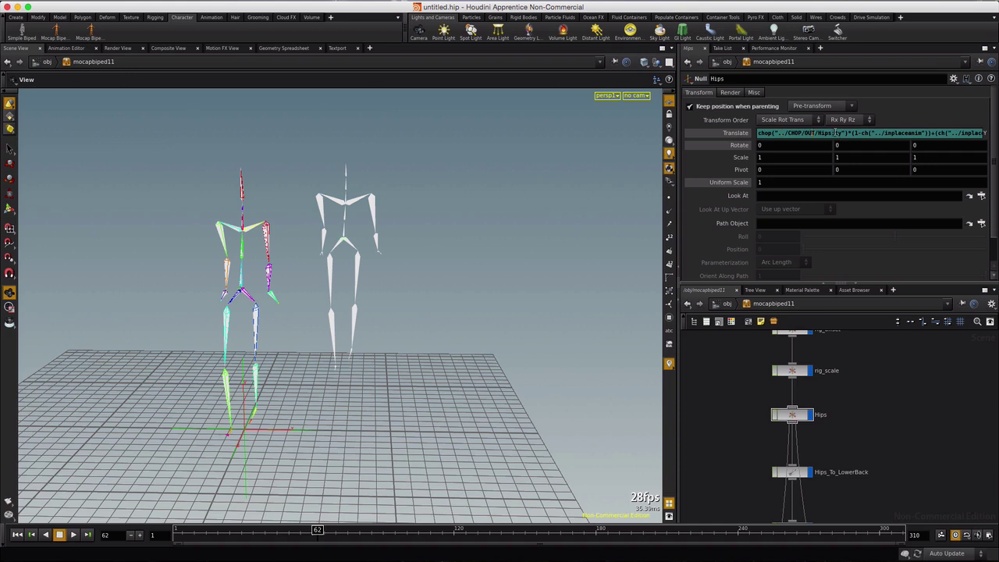
pyautogui.moveTo(846, 134); pyautogui.dragTo(759, 133)
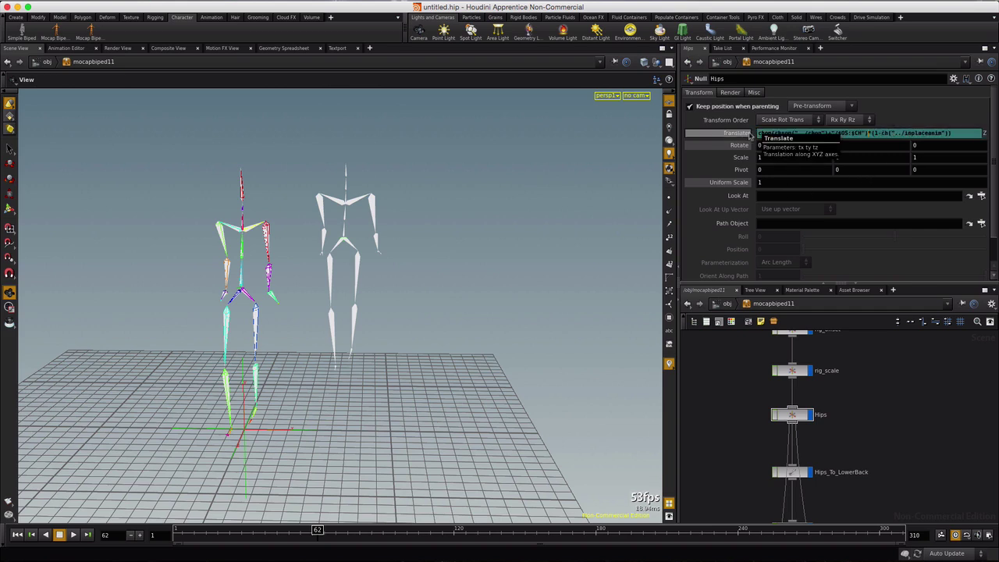
# Step: Select rig_offset, delete its Rotate channels and paste the copied chop expressions
pyautogui.click(793, 371)
pyautogui.moveTo(888, 396); pyautogui.dragTo(881, 448, button='middle')
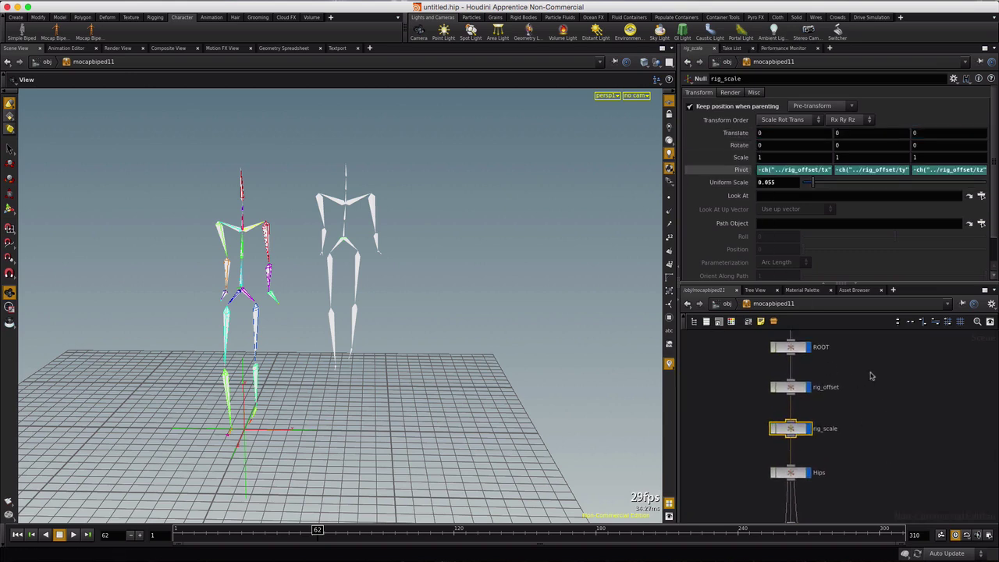
pyautogui.moveTo(872, 376); pyautogui.dragTo(879, 409, button='middle')
pyautogui.click(797, 421)
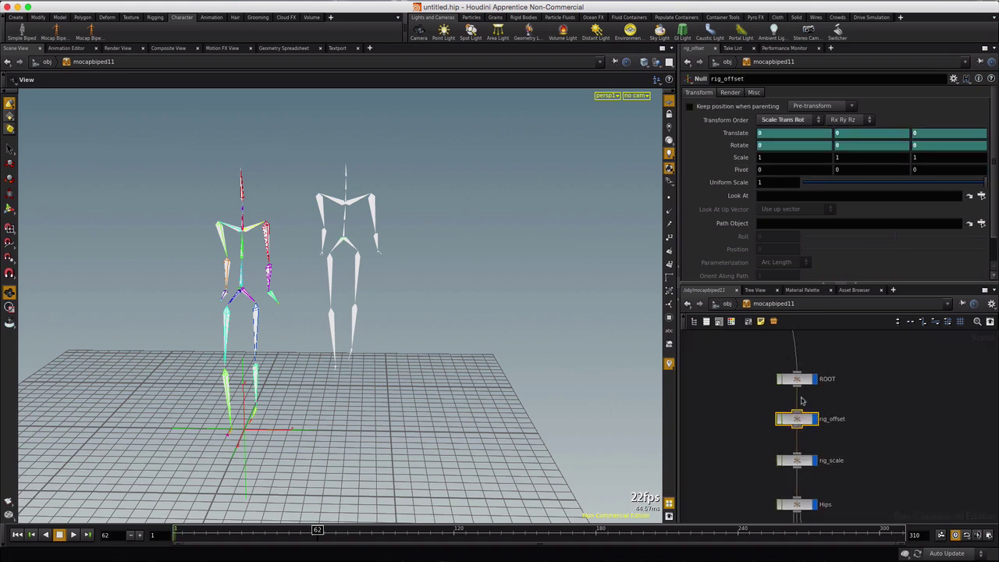
pyautogui.rightClick(734, 148)
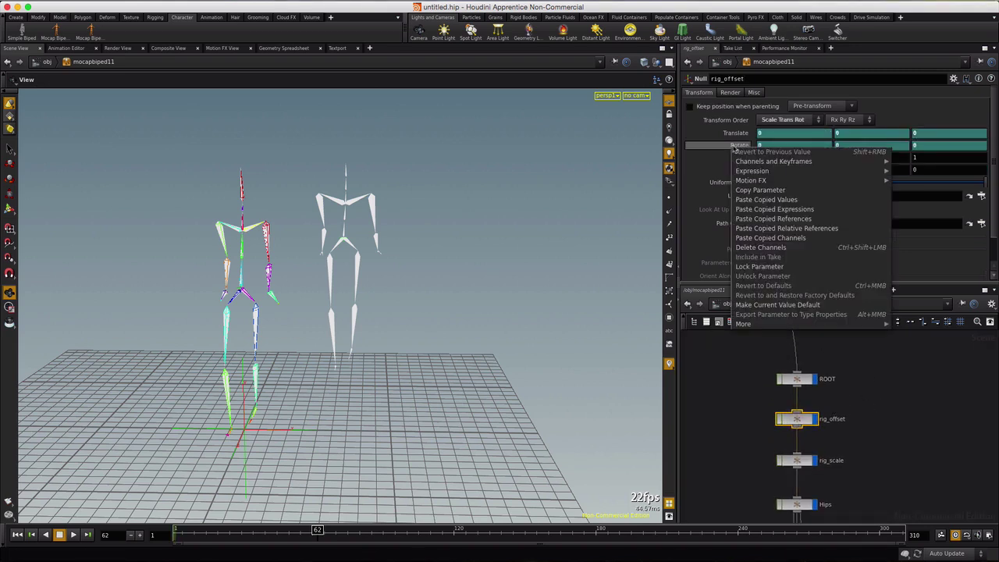
pyautogui.click(762, 248)
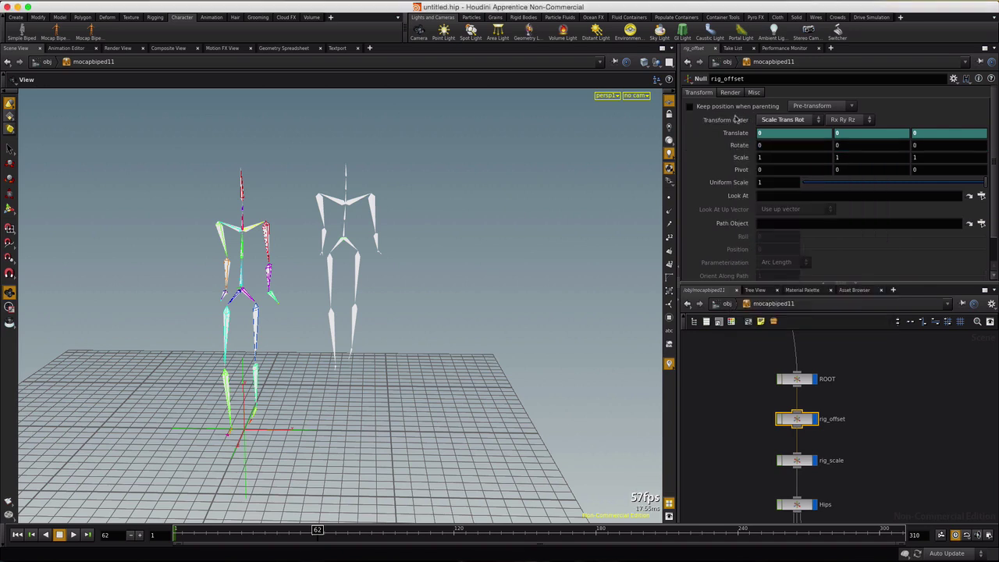
pyautogui.rightClick(734, 148)
pyautogui.click(769, 213)
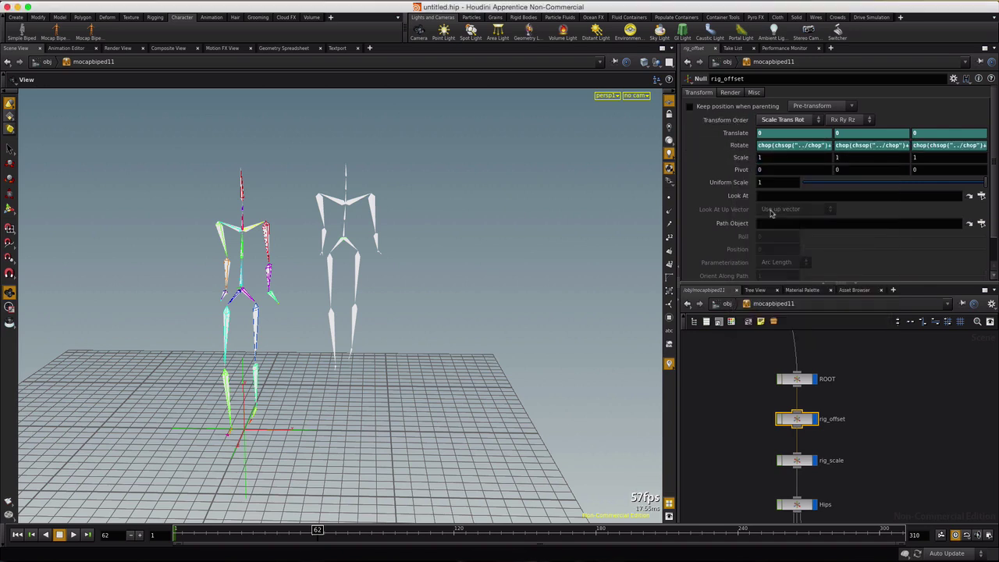
# Step: Delete rig_offset's Translate channels and paste the copied references into Translate
pyautogui.rightClick(734, 136)
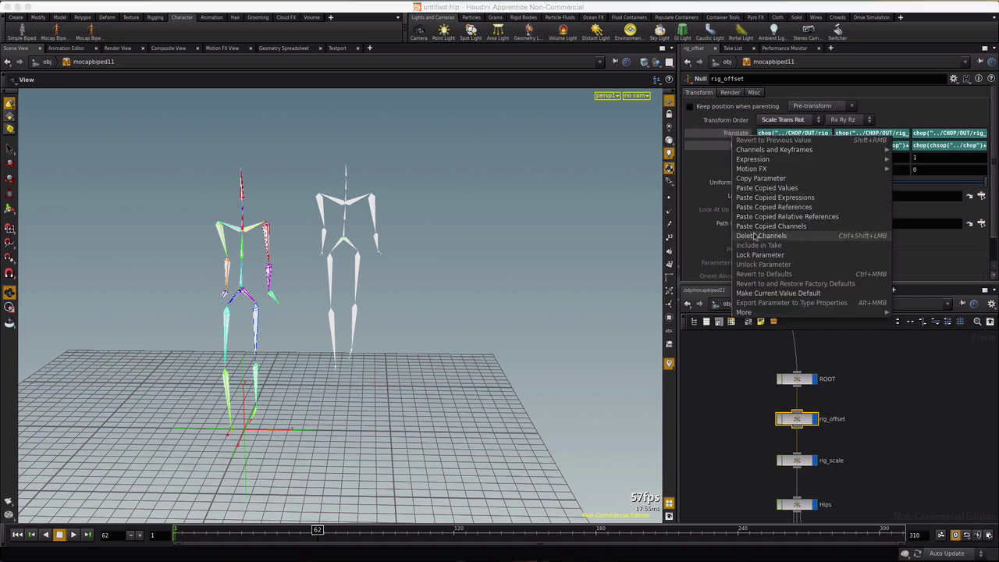
pyautogui.click(758, 235)
pyautogui.rightClick(732, 138)
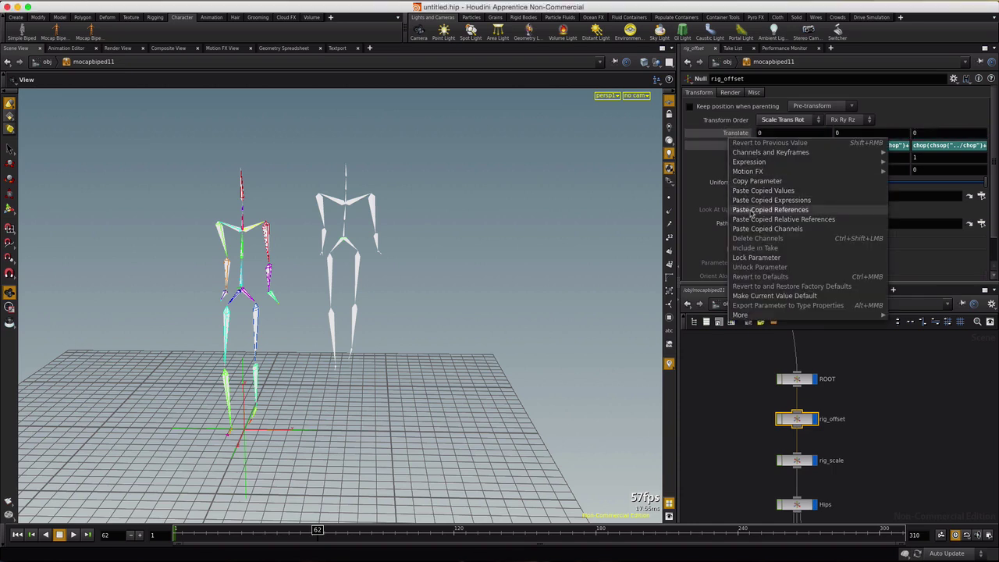
pyautogui.click(721, 154)
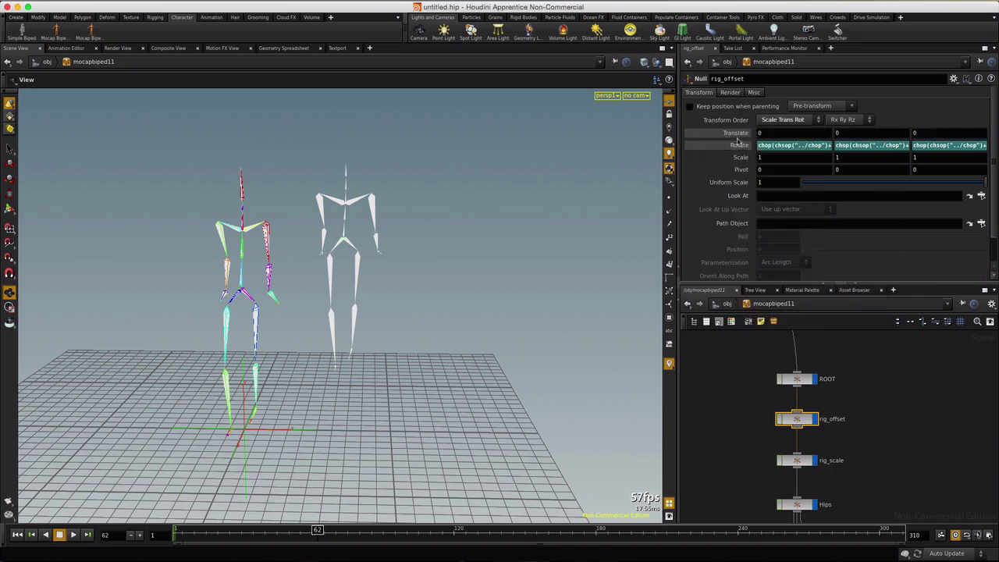
pyautogui.rightClick(736, 137)
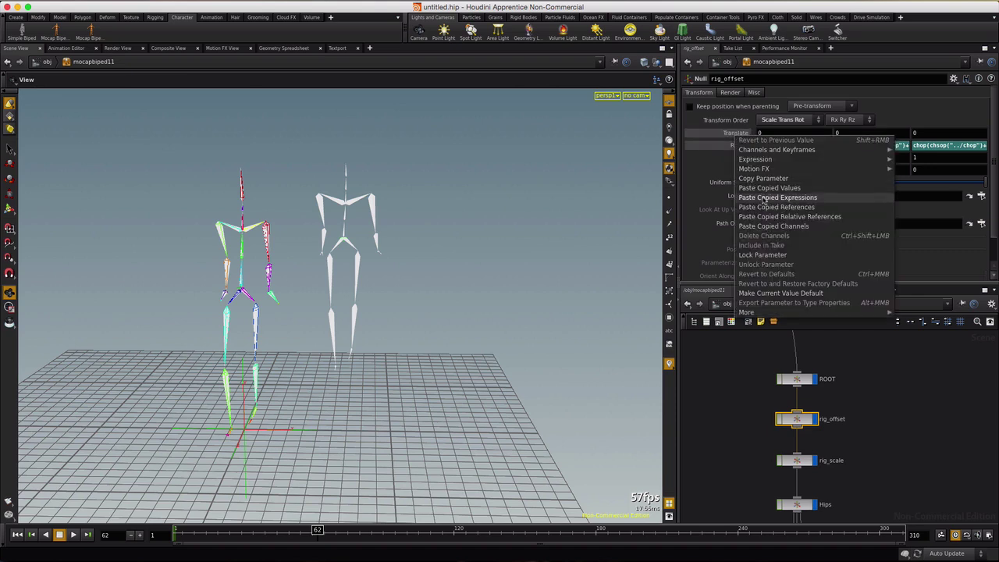
pyautogui.click(719, 154)
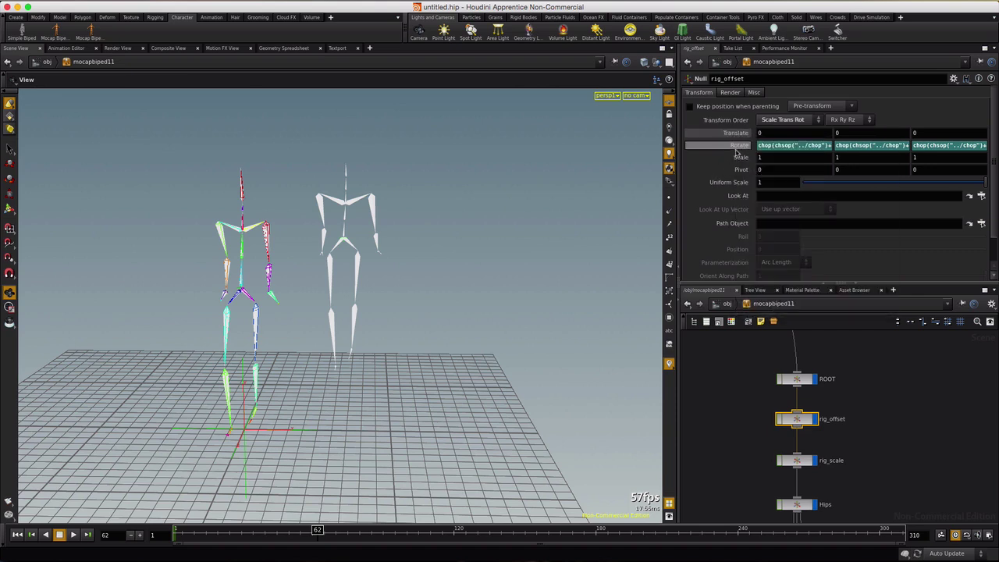
pyautogui.rightClick(736, 149)
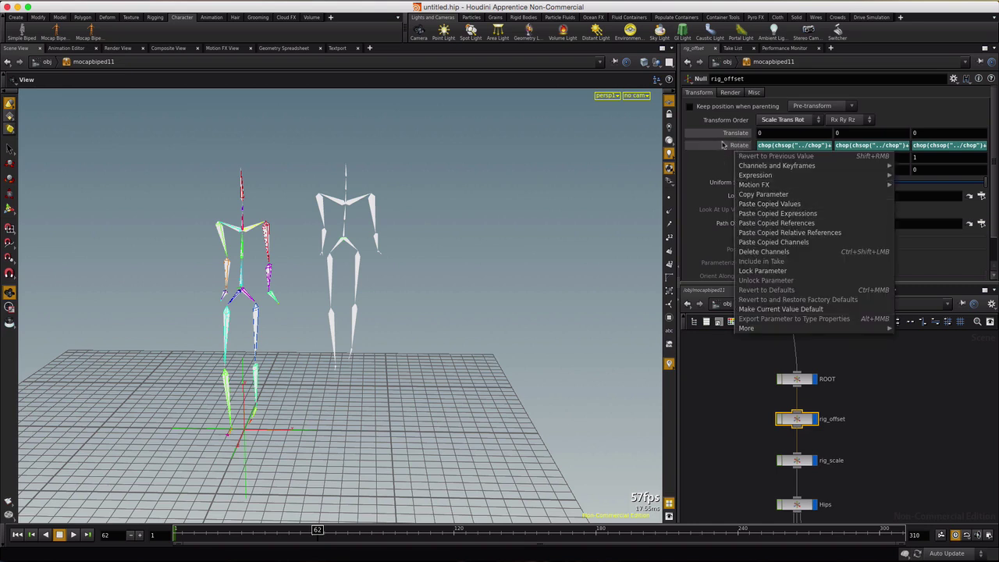
pyautogui.click(735, 132)
pyautogui.rightClick(736, 134)
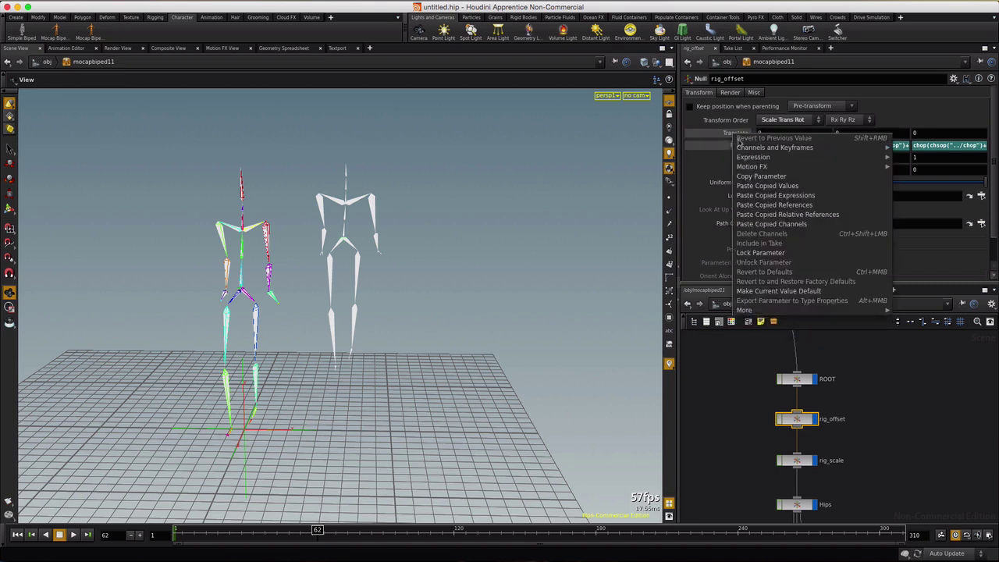
pyautogui.click(758, 203)
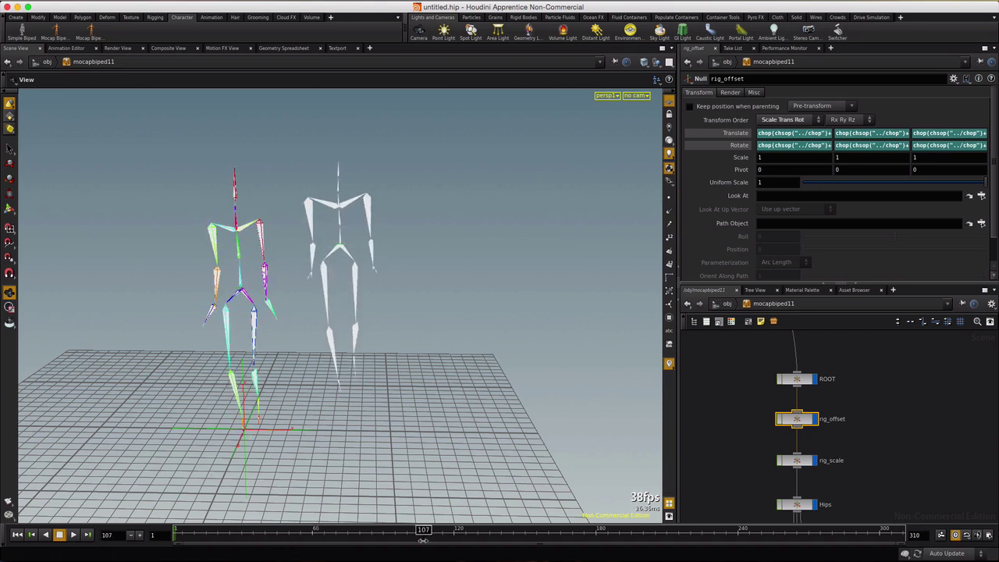
# Step: At /obj, toggle the Mocap Biped's Inplace Animation off and back on while playing
pyautogui.click(726, 304)
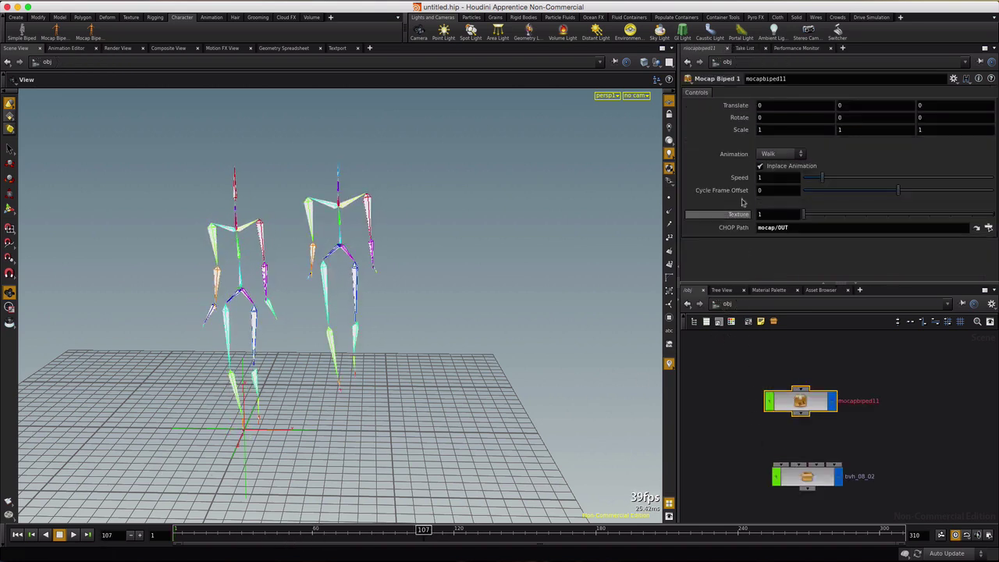
pyautogui.click(761, 167)
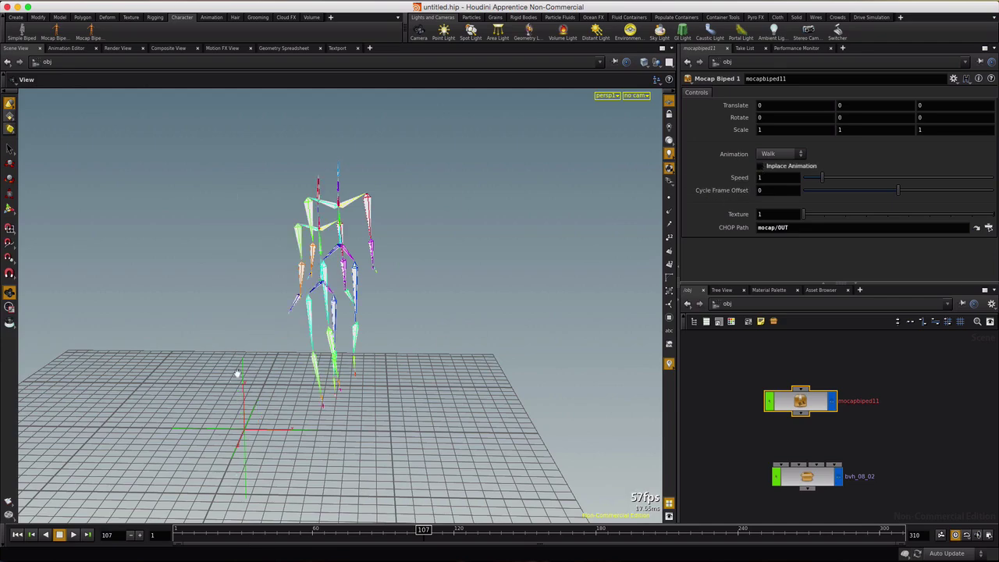
pyautogui.moveTo(239, 367); pyautogui.dragTo(286, 400)
pyautogui.click(45, 535)
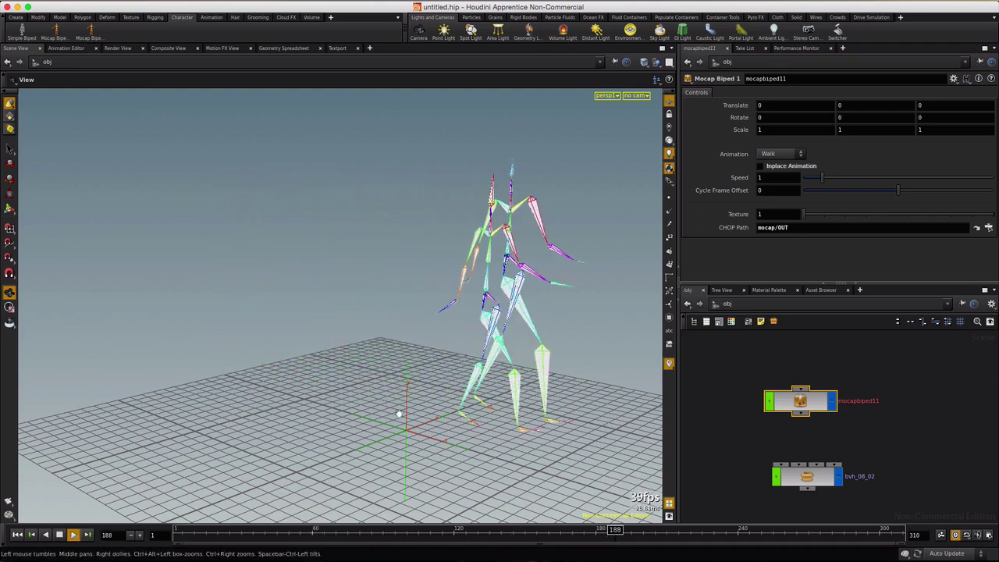
pyautogui.click(761, 166)
# Step: Raise the walk Speed to 2.14 and turn Inplace Animation off
pyautogui.moveTo(822, 178); pyautogui.dragTo(843, 181)
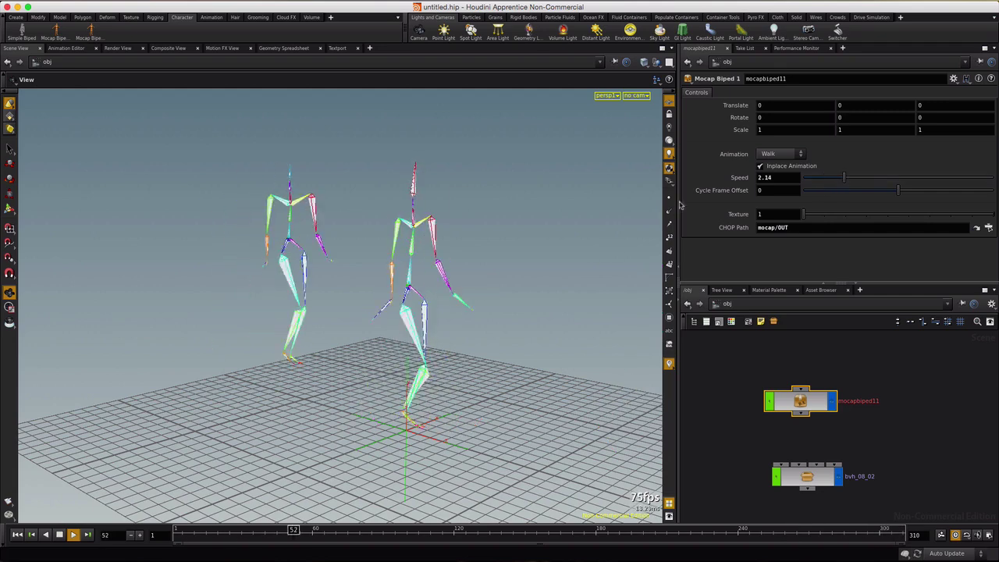
pyautogui.click(766, 166)
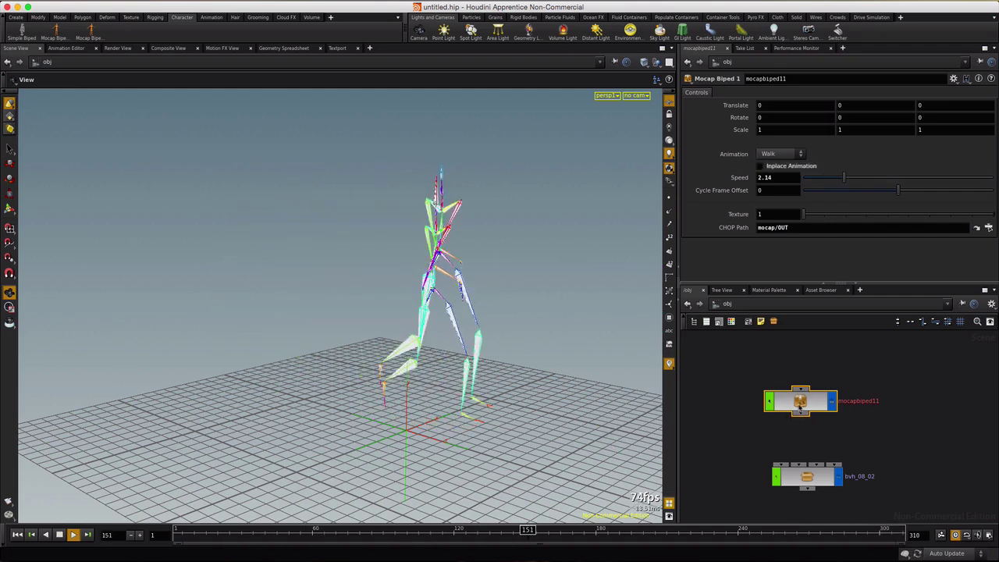
pyautogui.doubleClick(773, 390)
# Step: Pan the asset's network to bring the character geo node into view
pyautogui.moveTo(773, 386); pyautogui.dragTo(800, 412, button='middle')
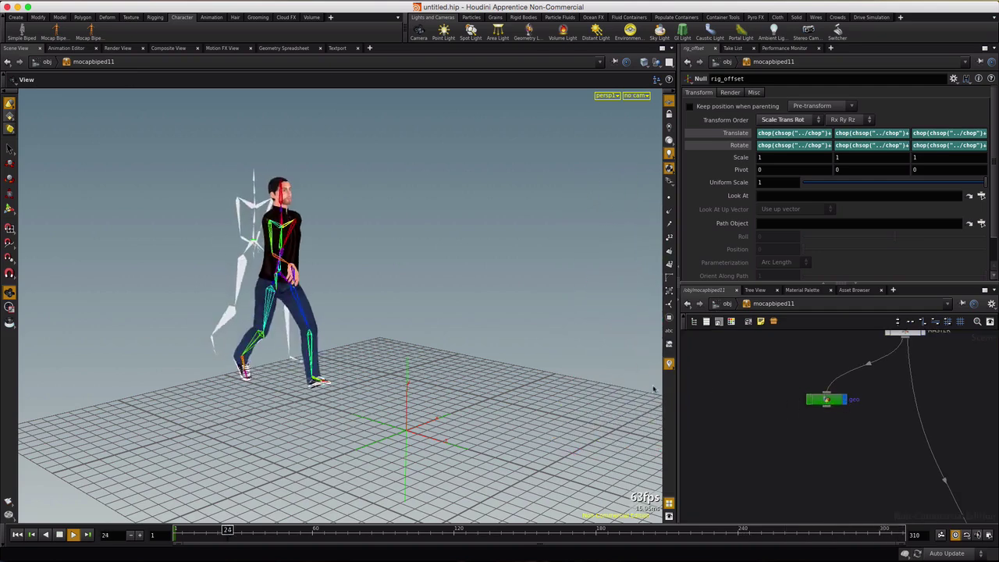